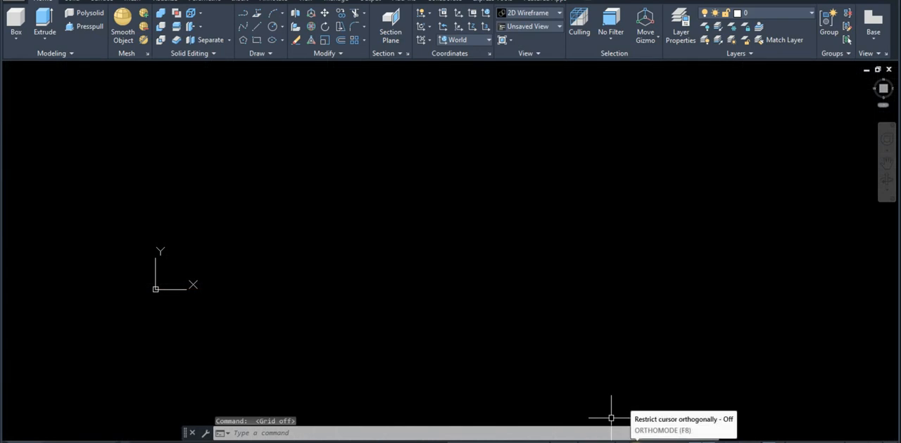
Turn on orthogonal cursor restriction and set the UCS icon to the Noorigin option
{"action": "left_click", "coordinate": [631, 441]}
{"action": "middle_click_drag", "start_coordinate": [531, 282], "coordinate": [558, 295]}
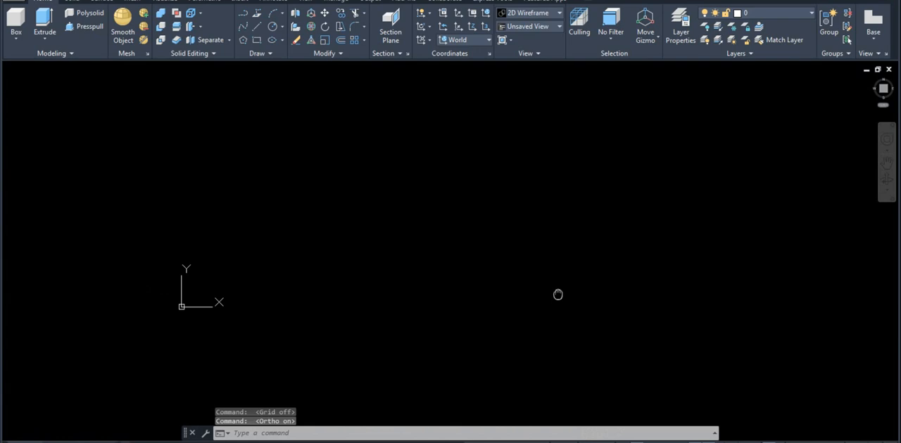
{"action": "left_click", "coordinate": [333, 433]}
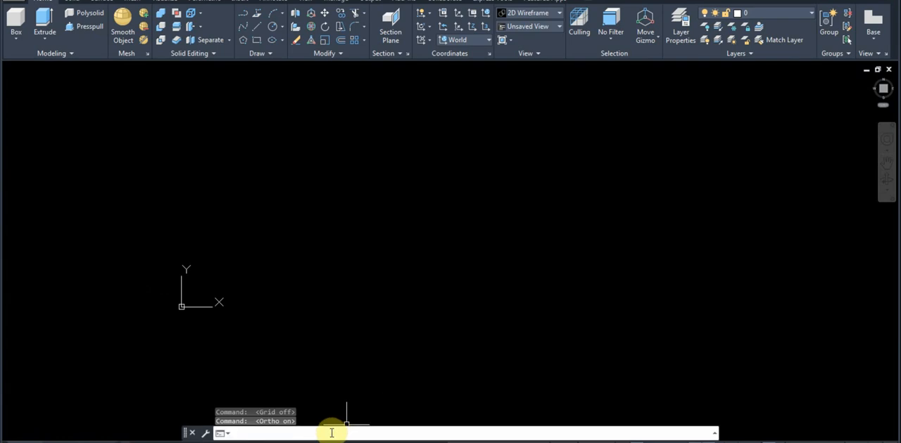
{"action": "type", "text": "ucs"}
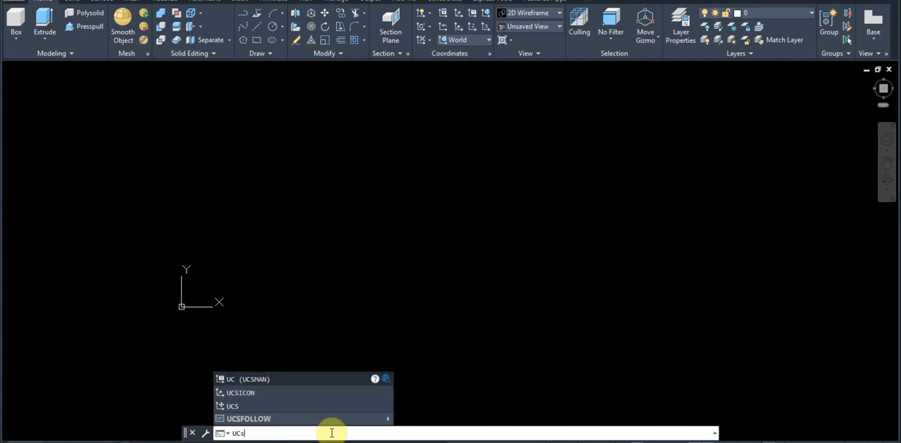
{"action": "type", "text": "icon"}
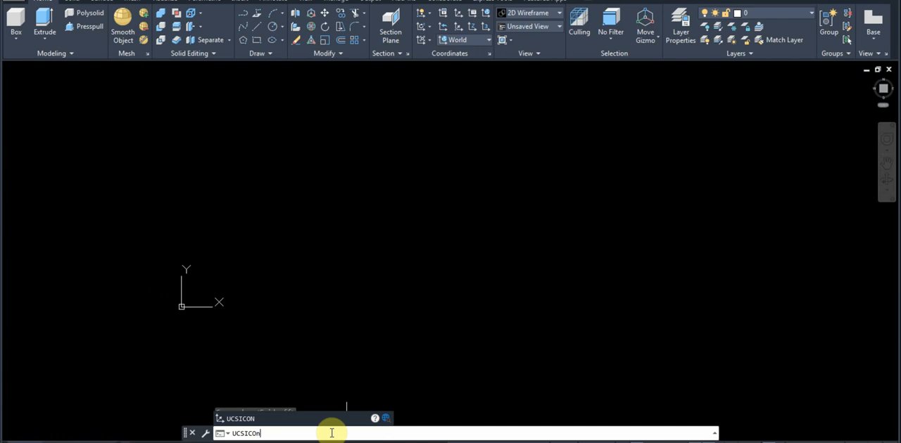
{"action": "key", "text": "Return"}
{"action": "type", "text": "n"}
{"action": "key", "text": "Return"}
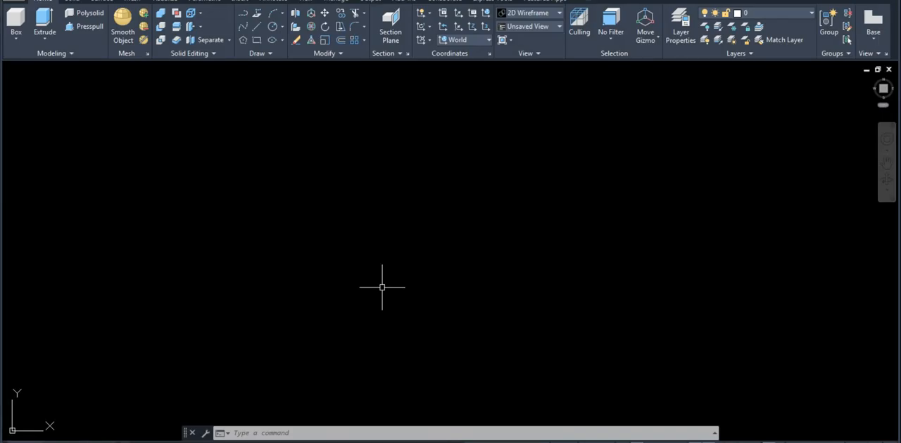
Draw a circle of radius 32 in the middle of the drawing area
{"action": "type", "text": "c"}
{"action": "key", "text": "Return"}
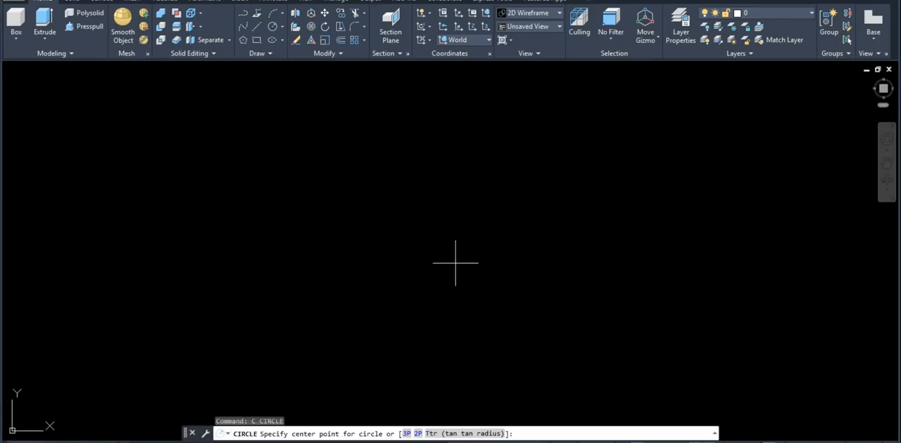
{"action": "left_click", "coordinate": [450, 269]}
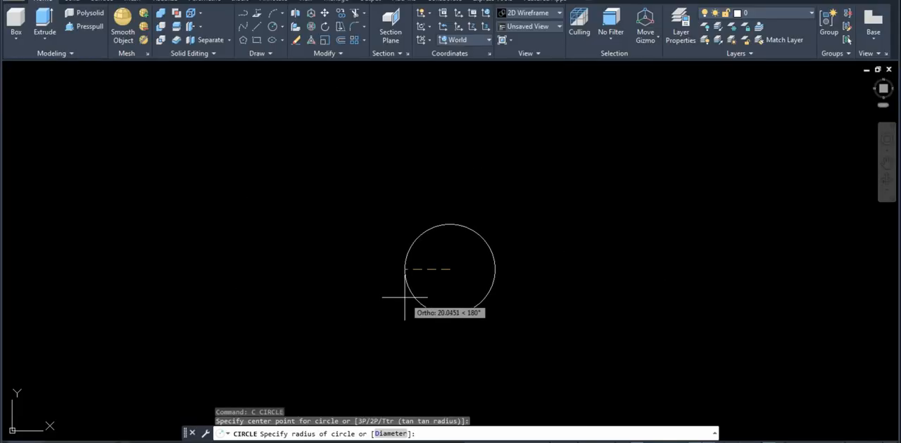
{"action": "type", "text": "32"}
{"action": "key", "text": "Return"}
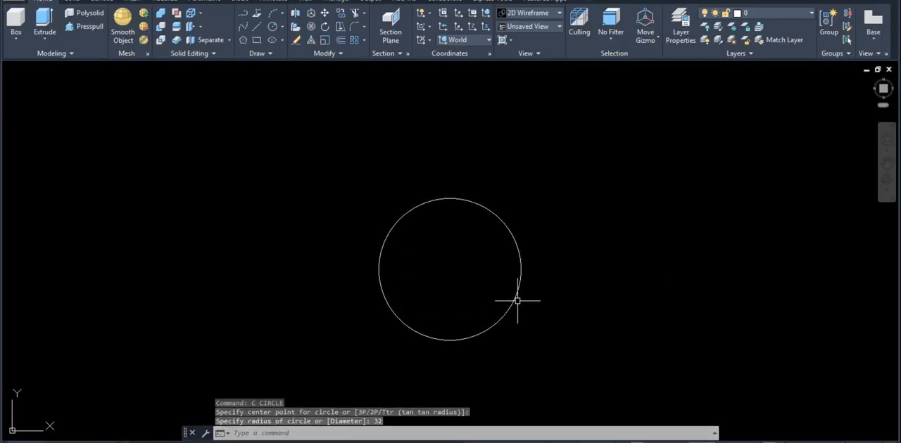
Draw a horizontal line 100 units long to the left from the circle's center
{"action": "type", "text": "l"}
{"action": "key", "text": "Return"}
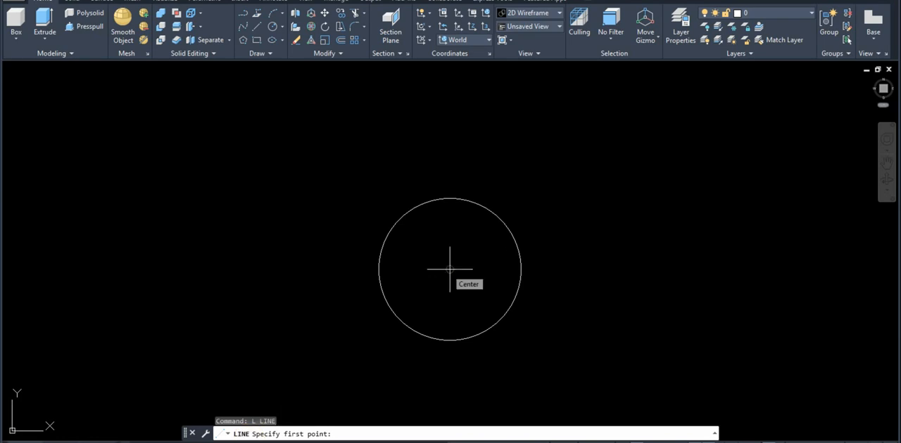
{"action": "left_click", "coordinate": [450, 269]}
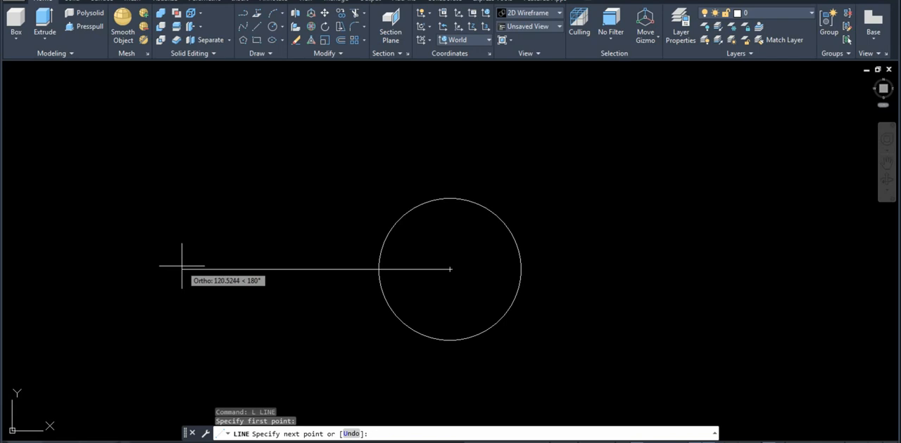
{"action": "type", "text": "10"}
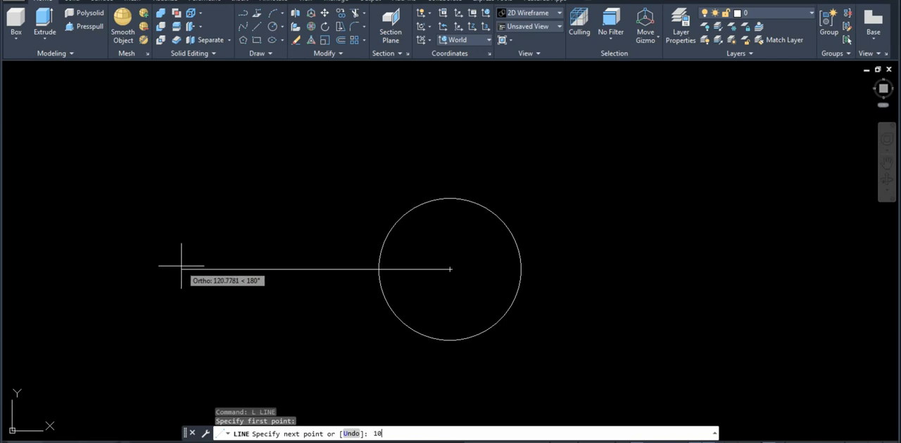
{"action": "type", "text": "0"}
{"action": "key", "text": "Return"}
Draw a circle of radius 21 centered on the left end of the horizontal line
{"action": "key", "text": "Return"}
{"action": "type", "text": "c"}
{"action": "key", "text": "Return"}
{"action": "left_click", "coordinate": [226, 269]}
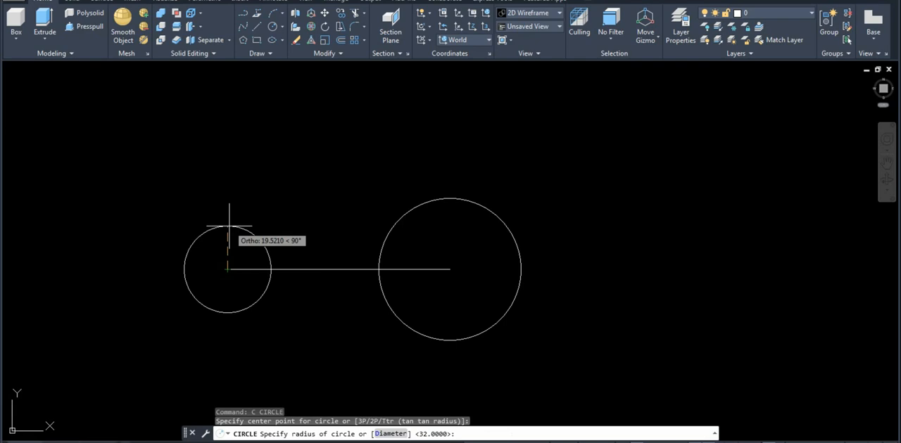
{"action": "type", "text": "21"}
{"action": "key", "text": "Return"}
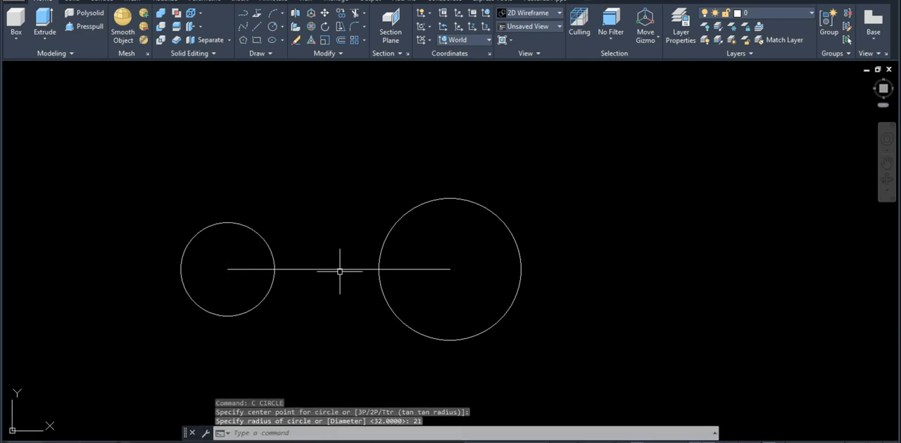
Draw a line from the large circle's upper quadrant tangent to the top of the small circle
{"action": "type", "text": "l"}
{"action": "key", "text": "Return"}
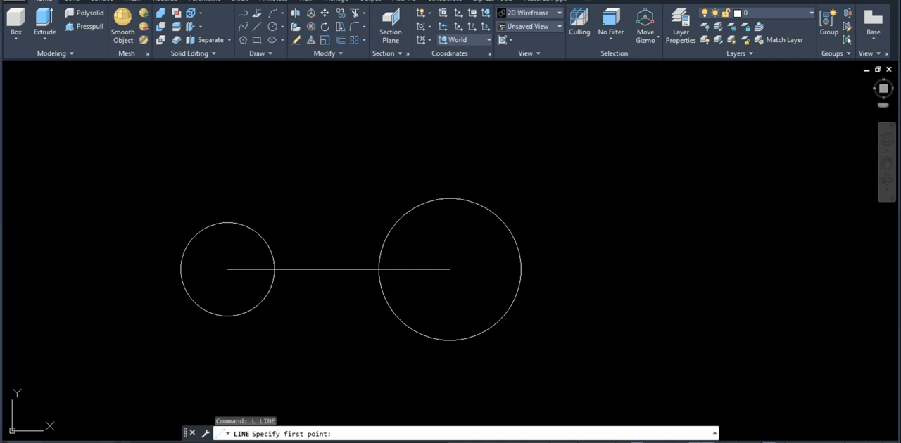
{"action": "left_click", "coordinate": [259, 394]}
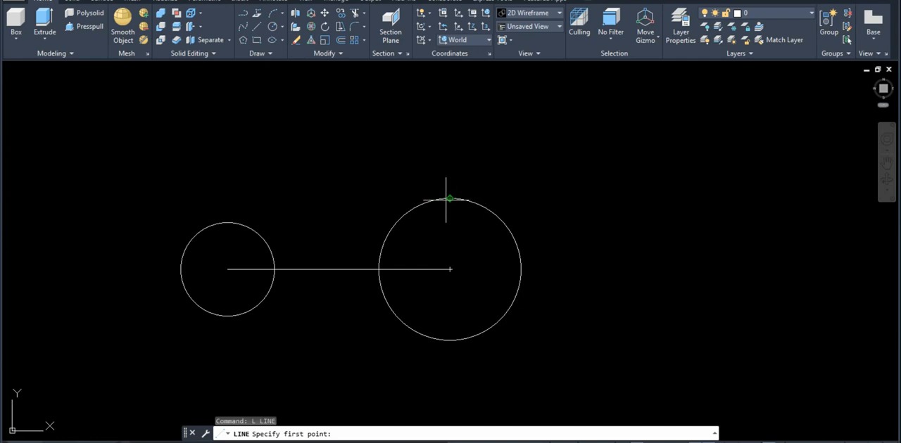
{"action": "left_click", "coordinate": [450, 199]}
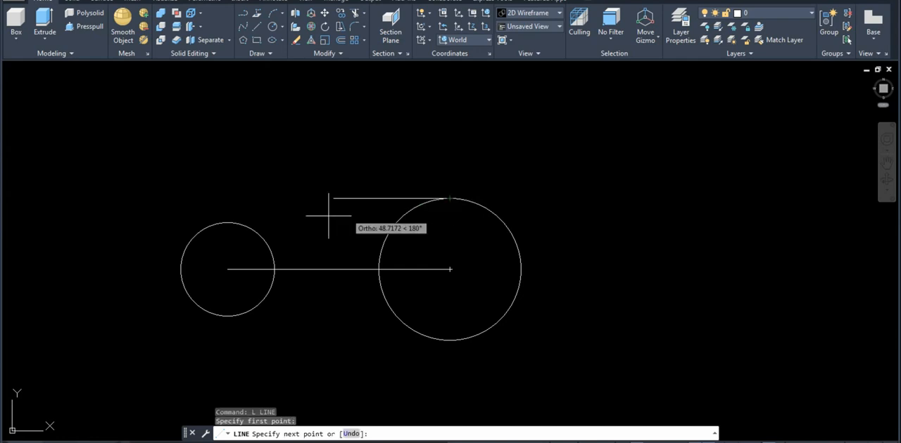
{"action": "left_click", "coordinate": [223, 223]}
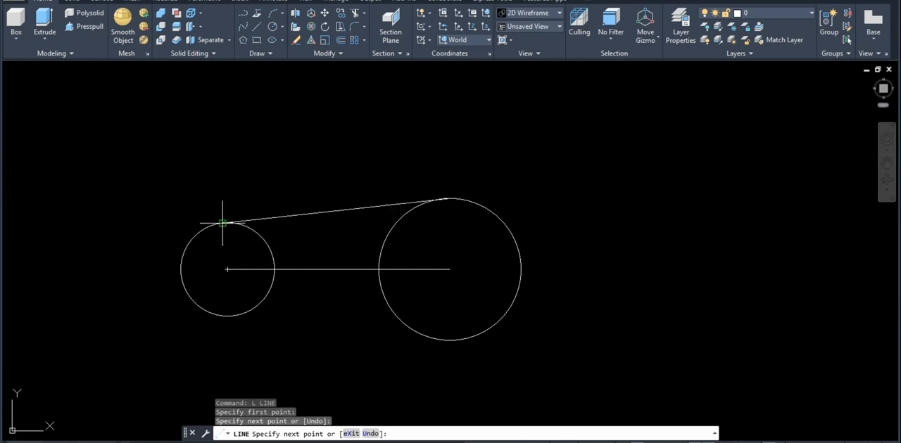
{"action": "key", "text": "Return"}
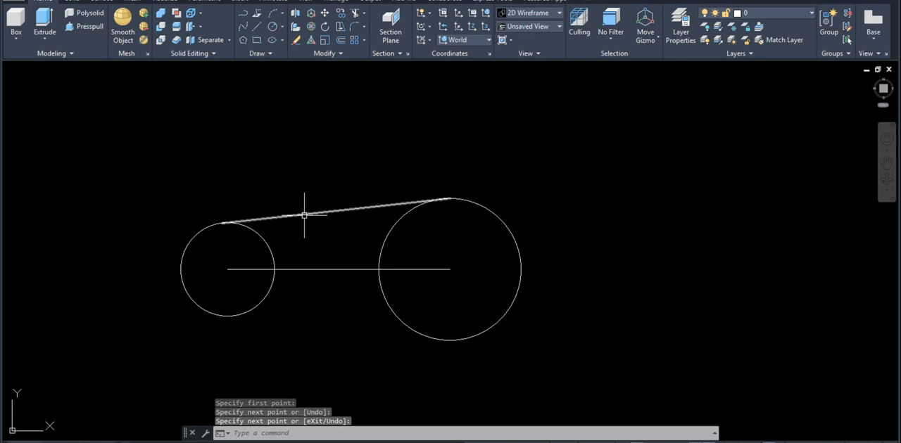
{"action": "key", "text": "Escape"}
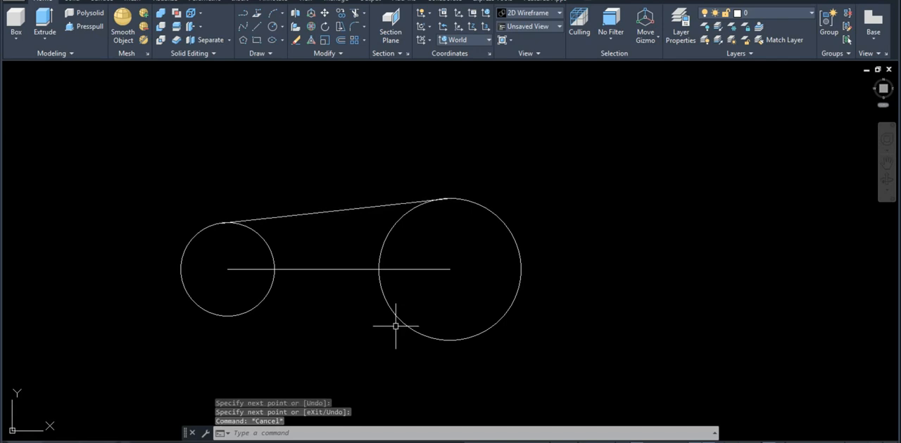
Mirror the upper tangent line about the horizontal center line, keeping the source line
{"action": "type", "text": "MI"}
{"action": "key", "text": "Return"}
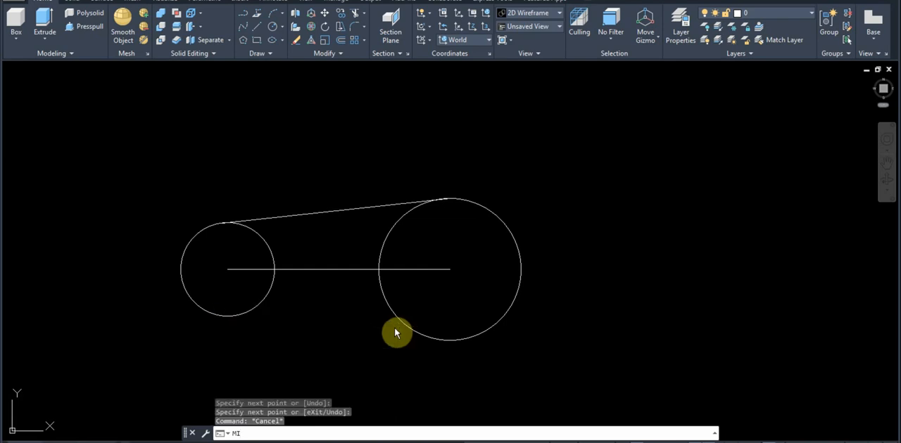
{"action": "left_click", "coordinate": [331, 238]}
{"action": "left_click", "coordinate": [276, 170]}
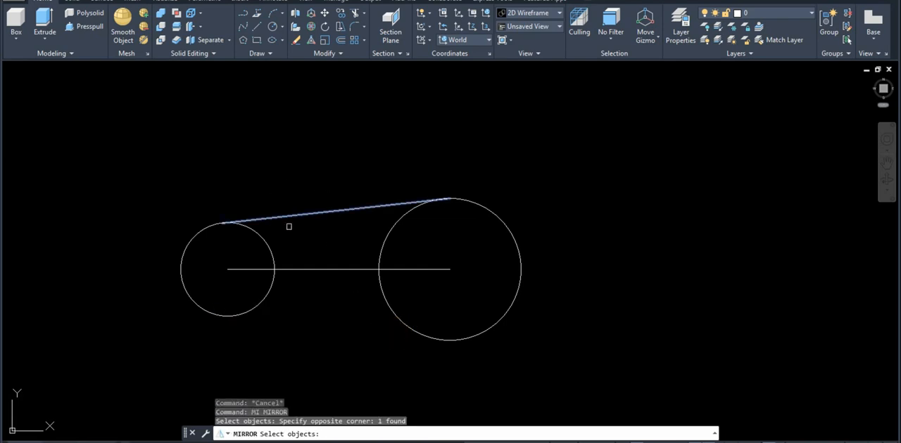
{"action": "key", "text": "Return"}
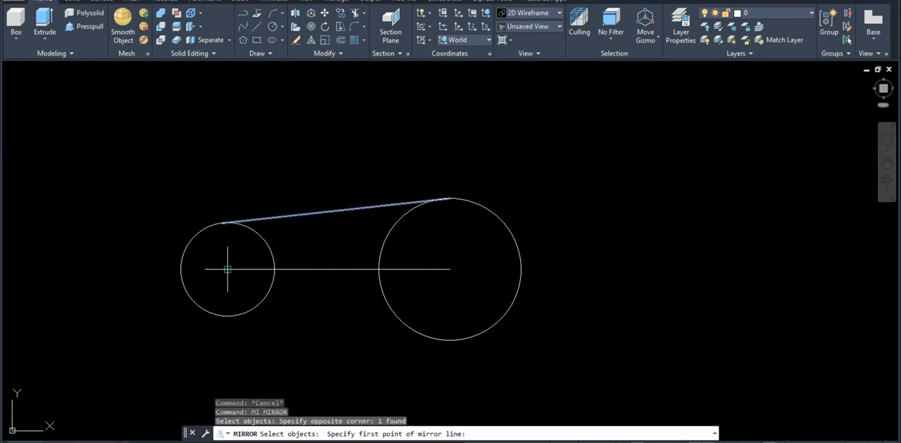
{"action": "left_click", "coordinate": [227, 270]}
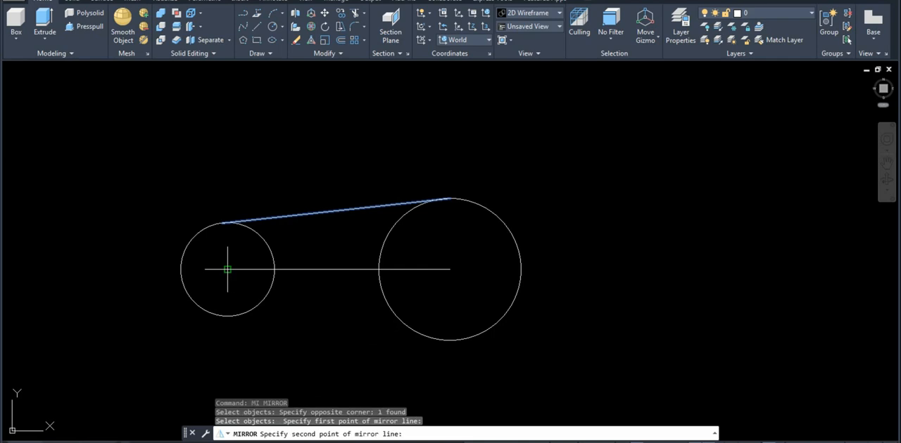
{"action": "left_click", "coordinate": [339, 269]}
{"action": "key", "text": "Return"}
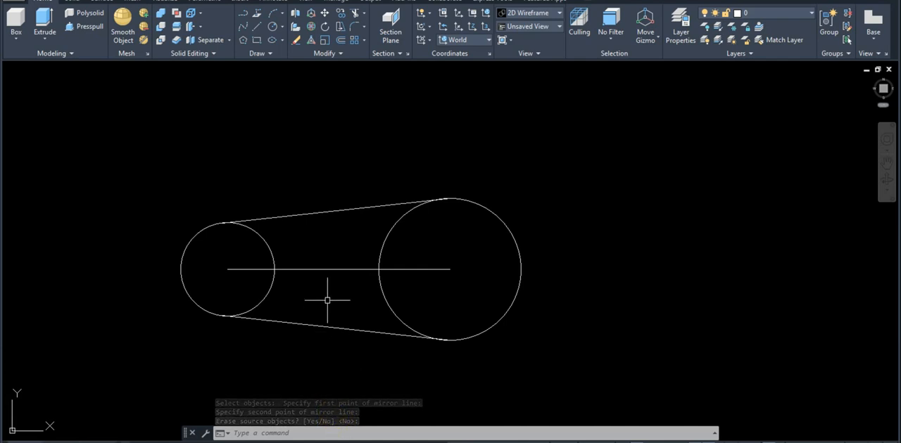
Erase the horizontal center line between the two circles
{"action": "left_click_drag", "start_coordinate": [327, 301], "coordinate": [309, 257]}
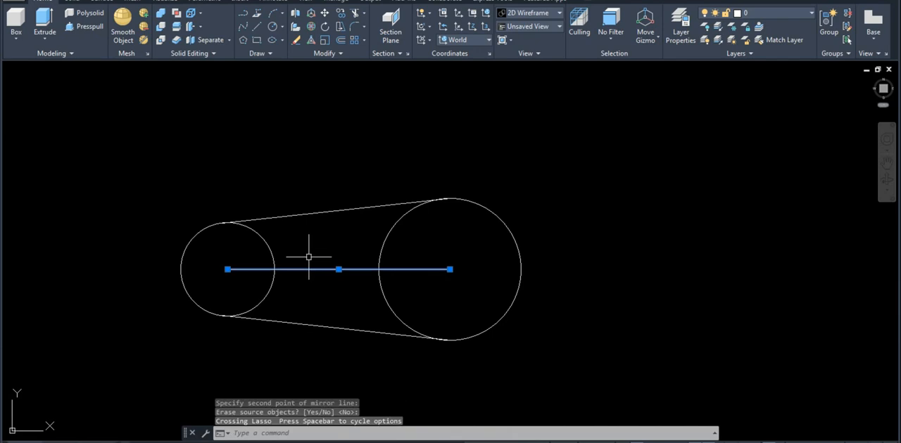
{"action": "type", "text": "e"}
{"action": "key", "text": "Return"}
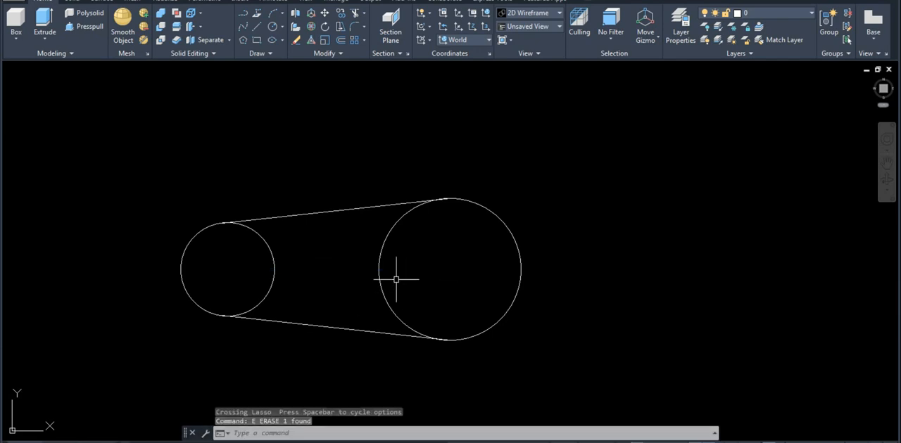
Trim away the outer arcs of both circles, using all objects as cutting edges
{"action": "type", "text": "tr"}
{"action": "key", "text": "Return"}
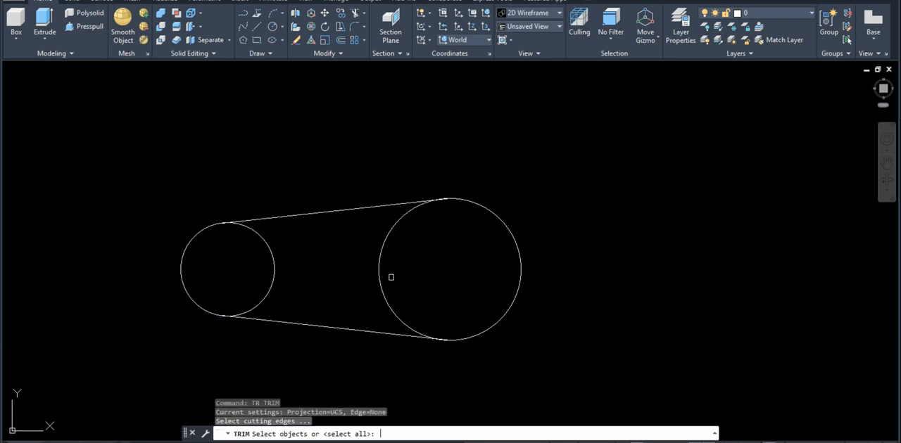
{"action": "key", "text": "Return"}
{"action": "left_click", "coordinate": [230, 277]}
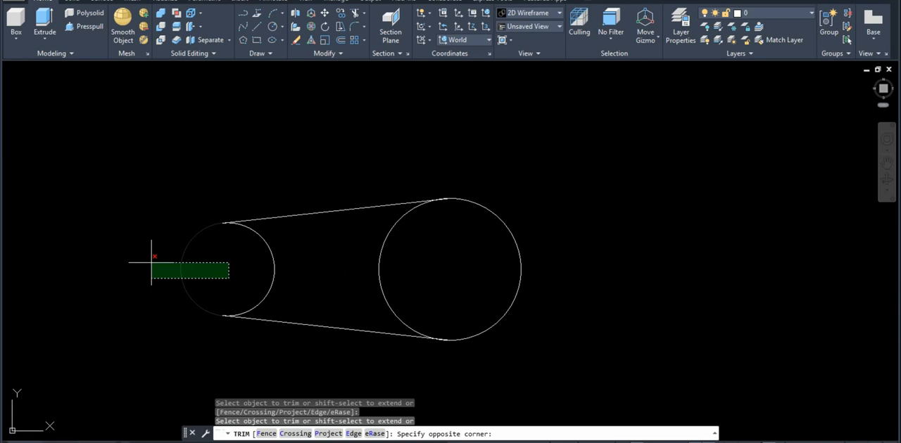
{"action": "left_click", "coordinate": [150, 263]}
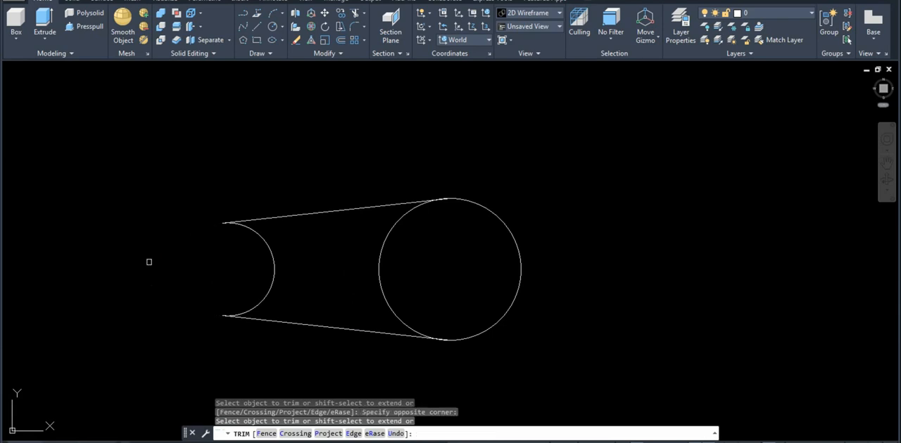
{"action": "left_click", "coordinate": [533, 291]}
{"action": "left_click", "coordinate": [468, 280]}
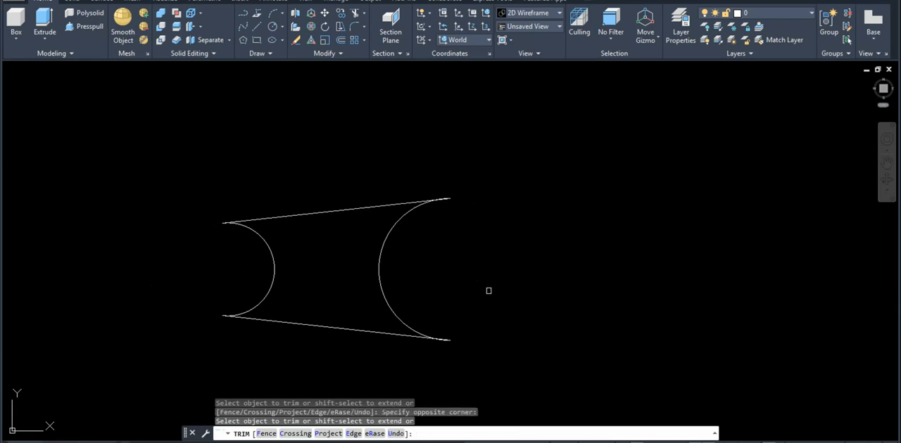
{"action": "key", "text": "Return"}
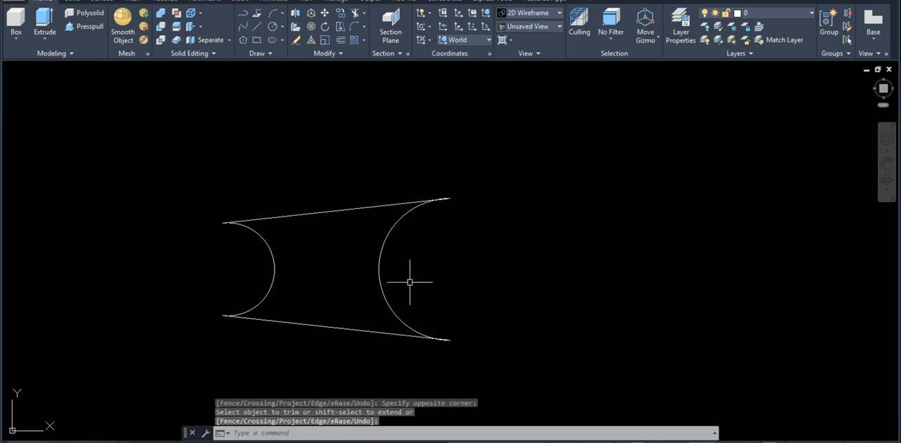
Trim the overlapping arc and line ends at the upper end of the large arc
{"action": "scroll", "coordinate": [450, 232], "scroll_direction": "up", "scroll_amount": 4}
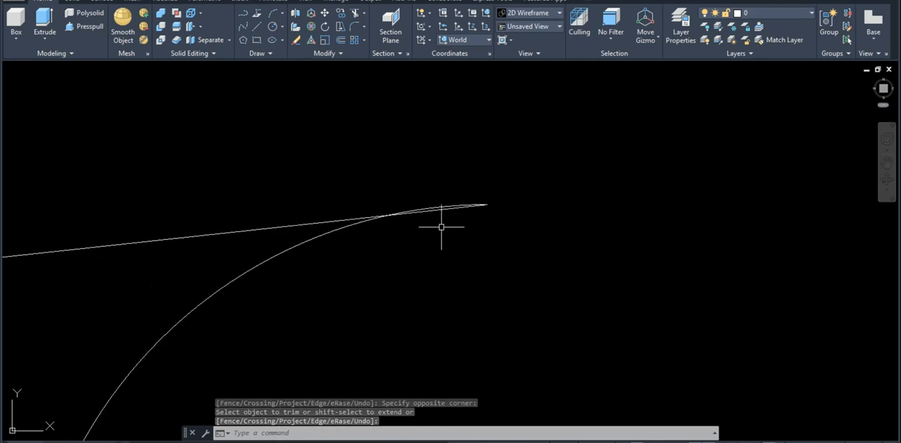
{"action": "scroll", "coordinate": [444, 212], "scroll_direction": "up", "scroll_amount": 2}
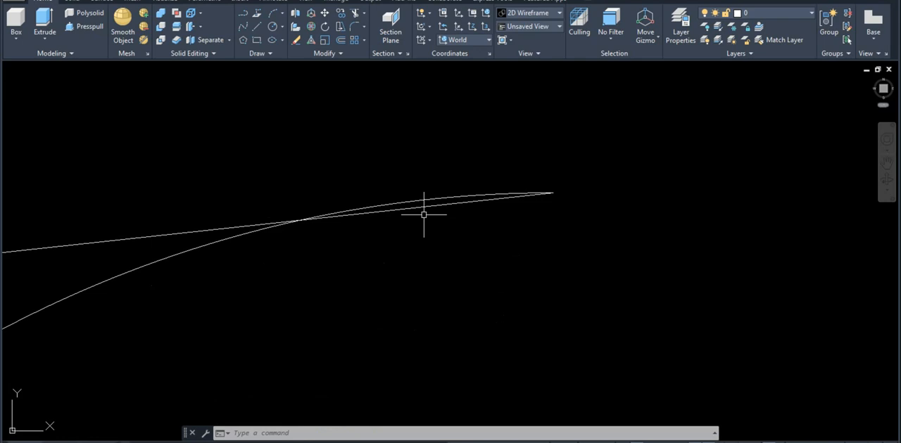
{"action": "type", "text": "tr"}
{"action": "key", "text": "Return"}
{"action": "key", "text": "Return"}
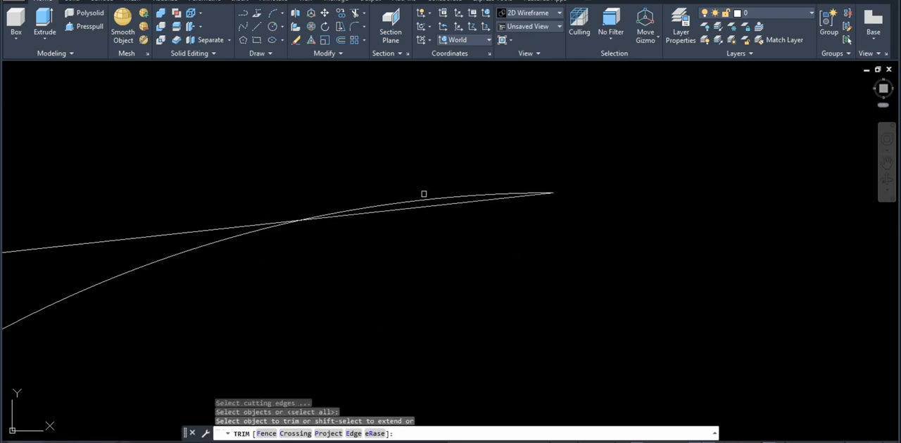
{"action": "left_click", "coordinate": [428, 196]}
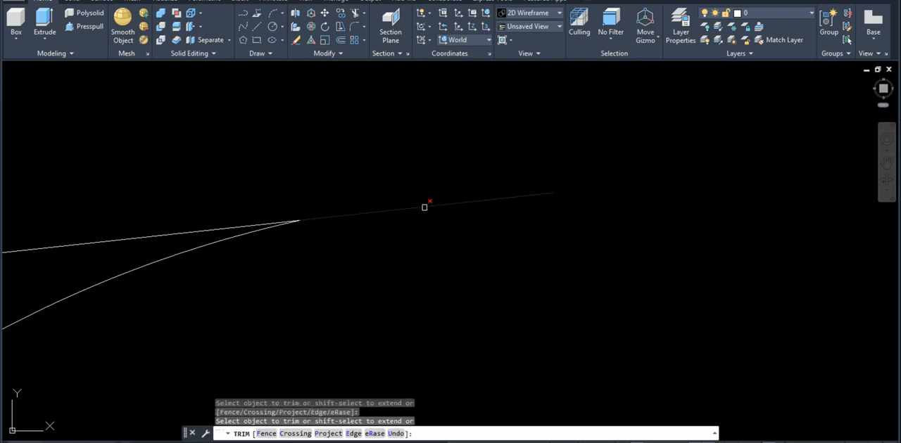
{"action": "left_click", "coordinate": [425, 207]}
Trim the overlapping arc and line ends at the lower corners of the web profile
{"action": "scroll", "coordinate": [493, 262], "scroll_direction": "down", "scroll_amount": 5}
{"action": "scroll", "coordinate": [523, 287], "scroll_direction": "up", "scroll_amount": 2}
{"action": "scroll", "coordinate": [522, 288], "scroll_direction": "up", "scroll_amount": 4}
{"action": "left_click", "coordinate": [490, 312]}
{"action": "scroll", "coordinate": [485, 310], "scroll_direction": "down", "scroll_amount": 5}
{"action": "left_click", "coordinate": [349, 271]}
{"action": "scroll", "coordinate": [346, 269], "scroll_direction": "up", "scroll_amount": 5}
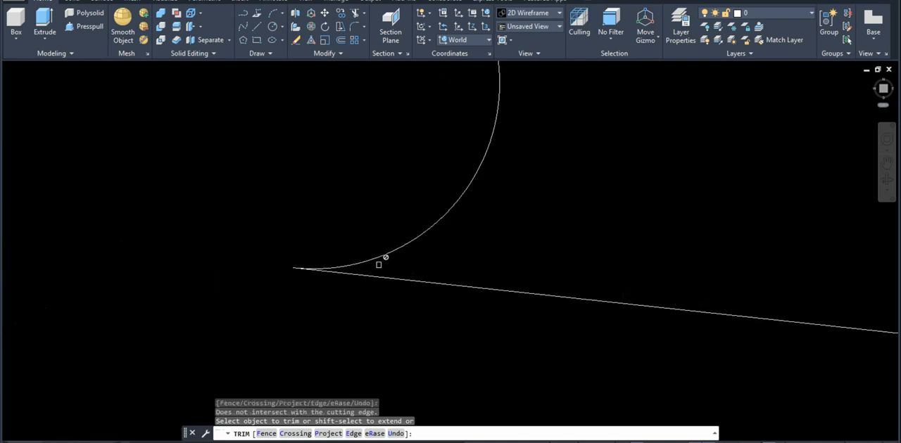
Check the remaining corners of the web profile for leftover ends and finish trimming
{"action": "scroll", "coordinate": [380, 260], "scroll_direction": "down", "scroll_amount": 3}
{"action": "scroll", "coordinate": [401, 204], "scroll_direction": "down", "scroll_amount": 5}
{"action": "scroll", "coordinate": [397, 195], "scroll_direction": "up", "scroll_amount": 9}
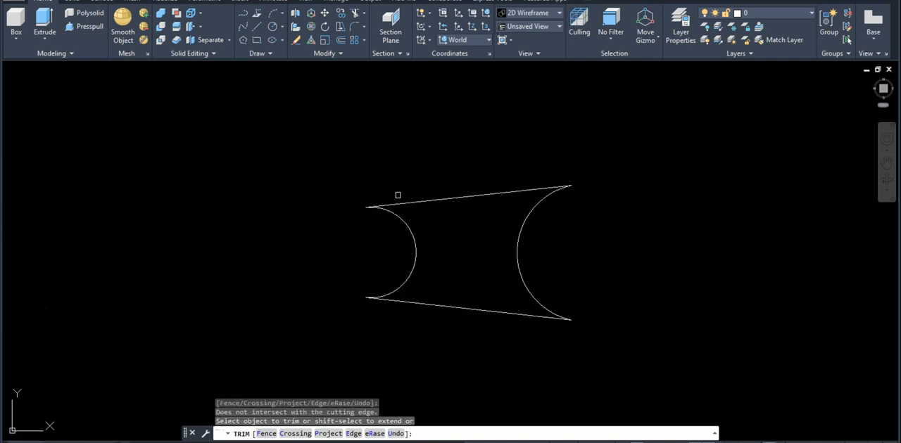
{"action": "scroll", "coordinate": [253, 213], "scroll_direction": "up", "scroll_amount": 3}
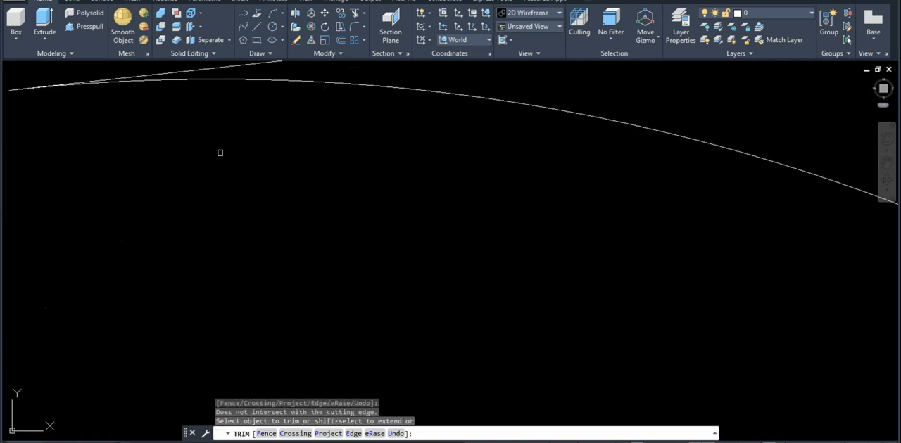
{"action": "middle_click_drag", "start_coordinate": [221, 153], "coordinate": [338, 226]}
{"action": "scroll", "coordinate": [87, 160], "scroll_direction": "up", "scroll_amount": 6}
{"action": "scroll", "coordinate": [475, 239], "scroll_direction": "down", "scroll_amount": 15}
{"action": "middle_click_drag", "start_coordinate": [476, 240], "coordinate": [344, 173]}
{"action": "key", "text": "Return"}
{"action": "key", "text": "Escape"}
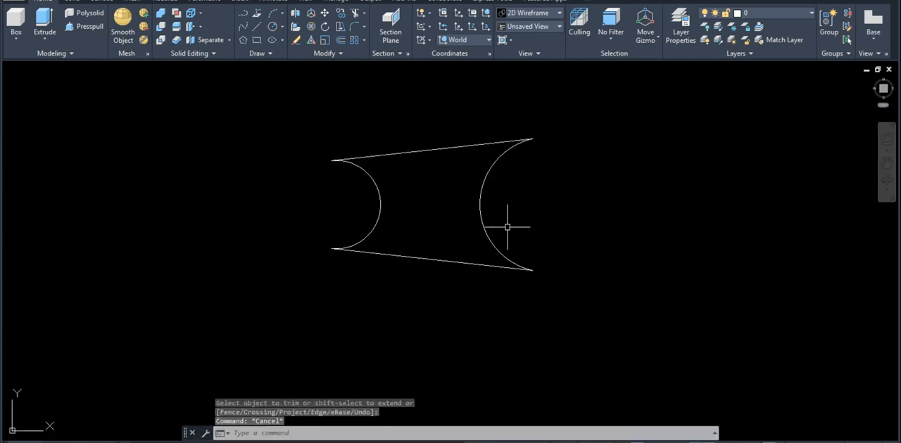
{"action": "key", "text": "Escape"}
Create a region from the two arcs and two tangent lines of the web profile
{"action": "type", "text": "reg"}
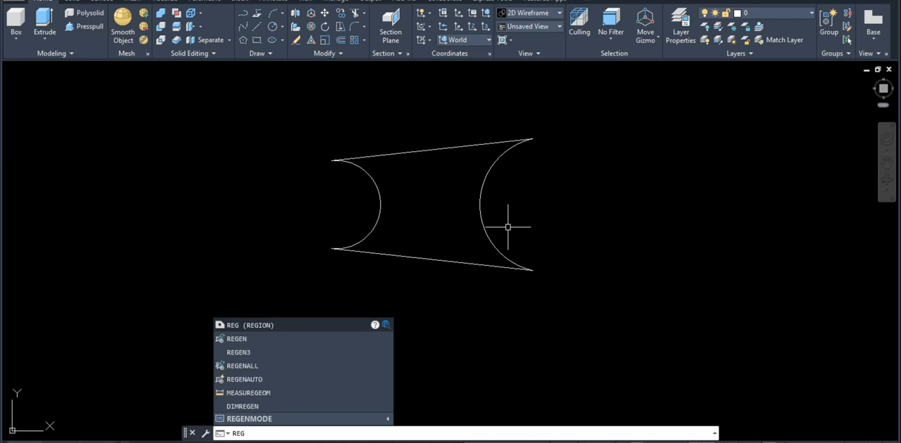
{"action": "key", "text": "space"}
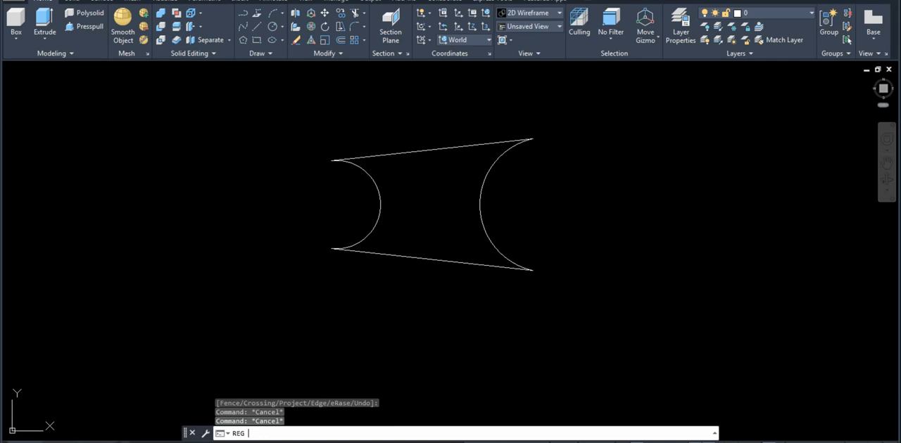
{"action": "key", "text": "Return"}
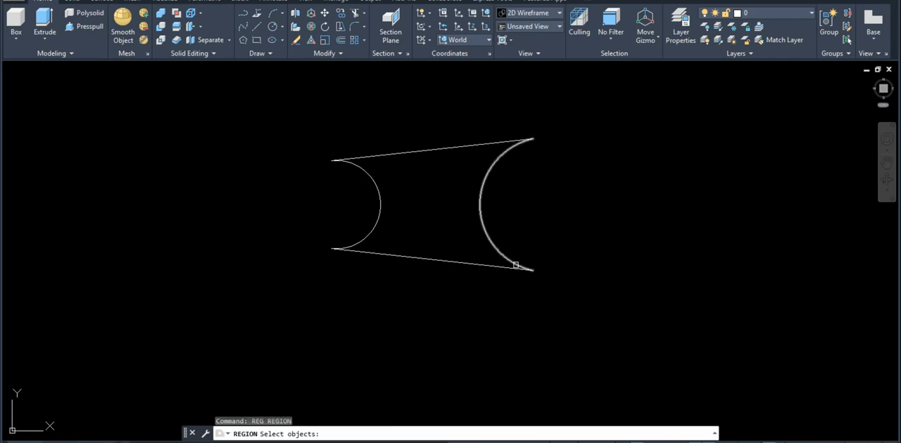
{"action": "middle_click_drag", "start_coordinate": [544, 270], "coordinate": [534, 285]}
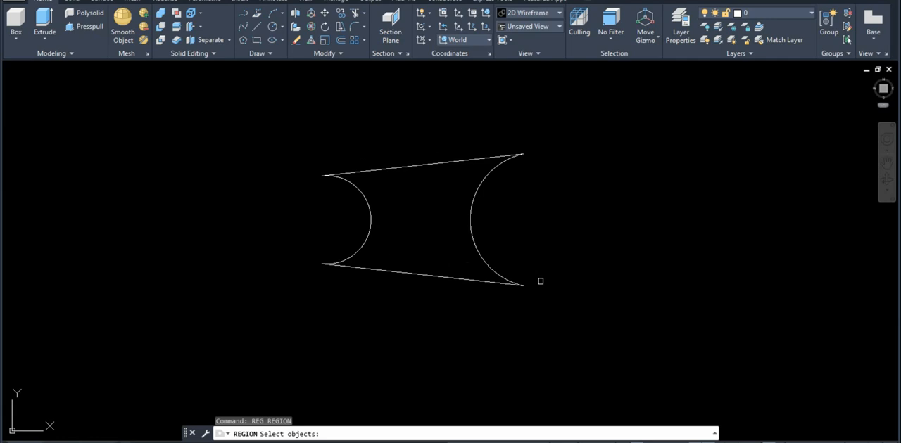
{"action": "left_click", "coordinate": [549, 303]}
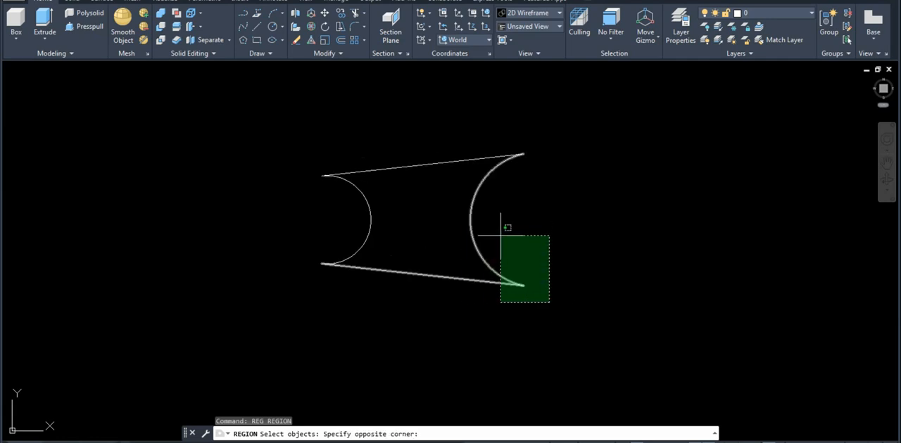
{"action": "left_click", "coordinate": [537, 266]}
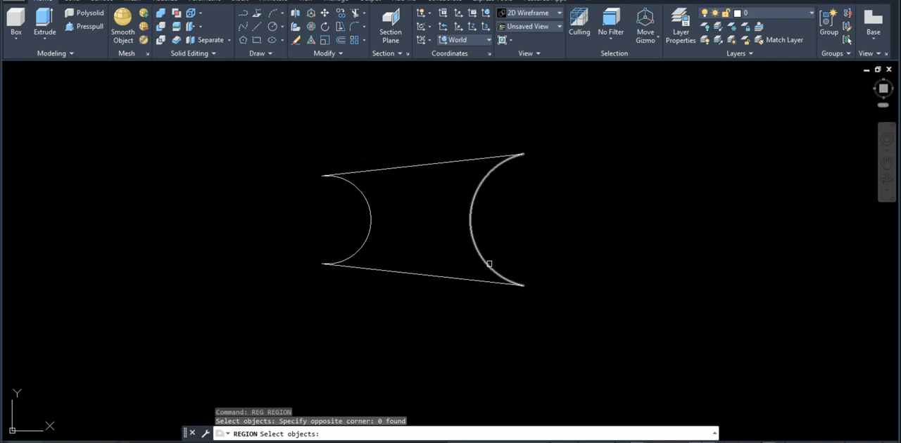
{"action": "left_click", "coordinate": [489, 264]}
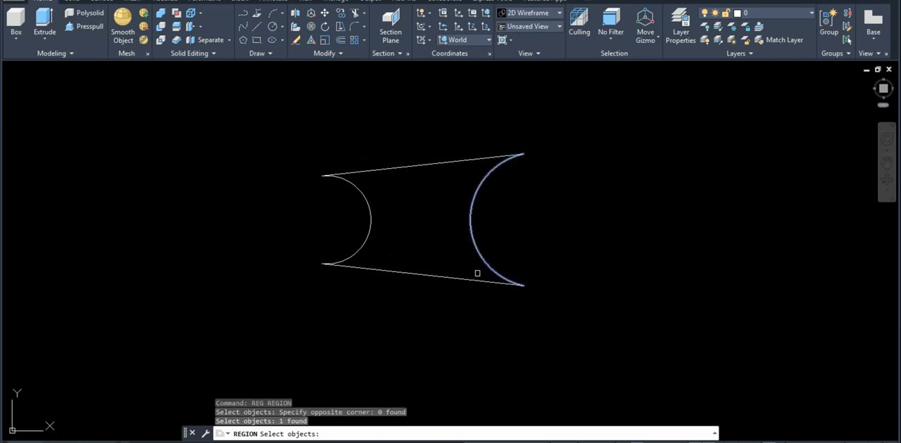
{"action": "left_click", "coordinate": [472, 280]}
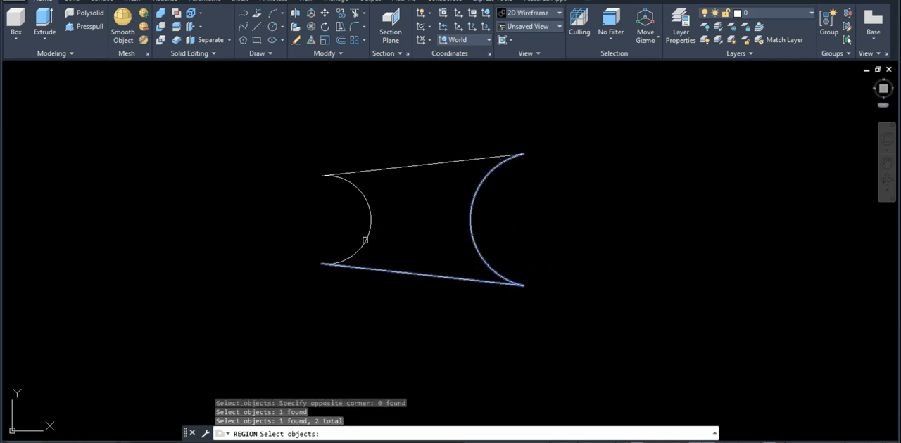
{"action": "left_click", "coordinate": [365, 241]}
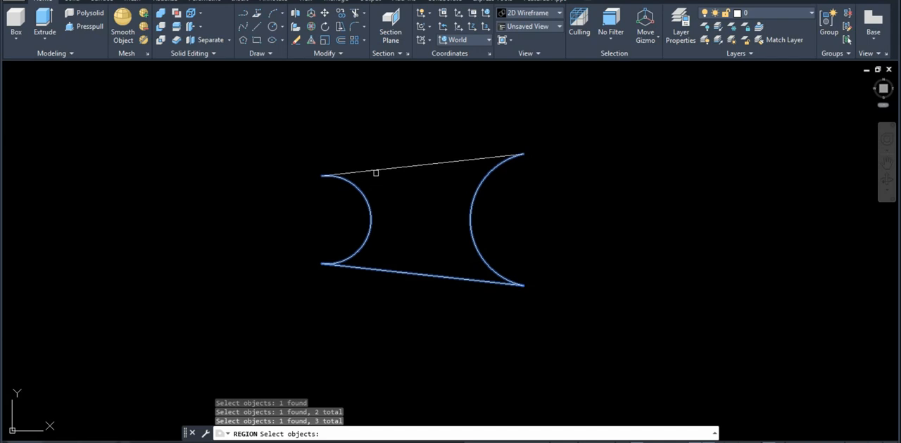
{"action": "left_click", "coordinate": [376, 167]}
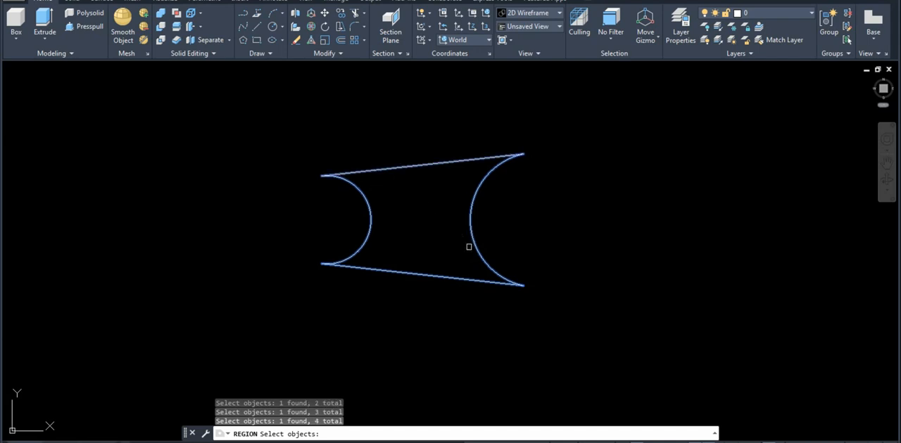
{"action": "middle_click_drag", "start_coordinate": [469, 247], "coordinate": [461, 259]}
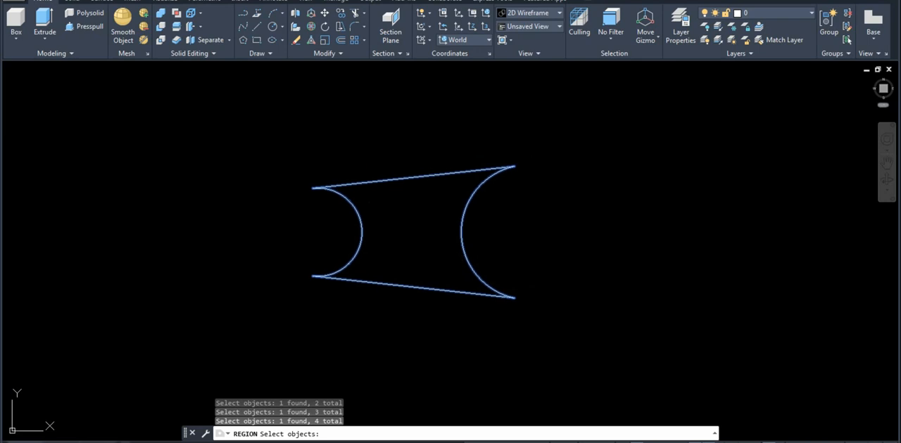
{"action": "key", "text": "Return"}
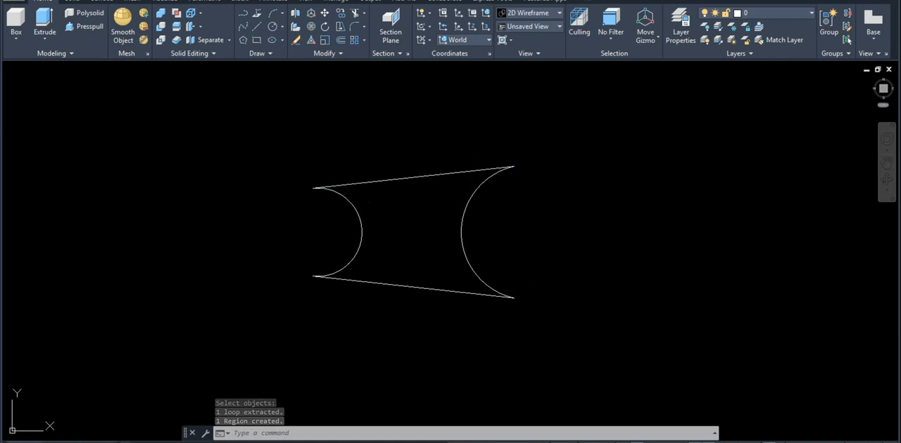
Extrude the web region upward by 12, checking the web thickness against the front view drawing
{"action": "middle_click_drag", "start_coordinate": [493, 134], "coordinate": [436, 53], "text": "shift"}
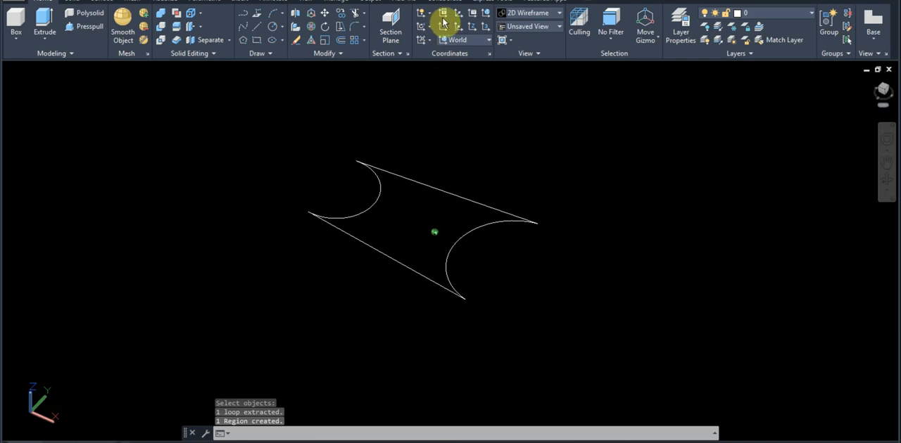
{"action": "middle_click_drag", "start_coordinate": [447, 217], "coordinate": [454, 179], "text": "shift"}
{"action": "type", "text": "ext"}
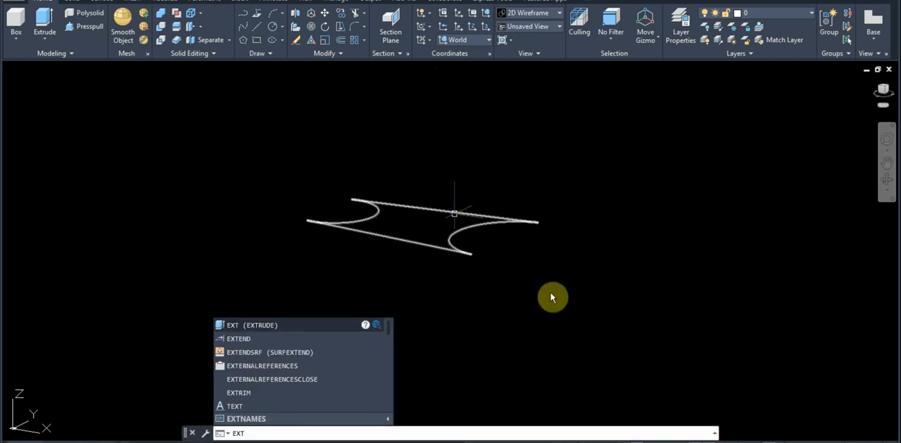
{"action": "key", "text": "Return"}
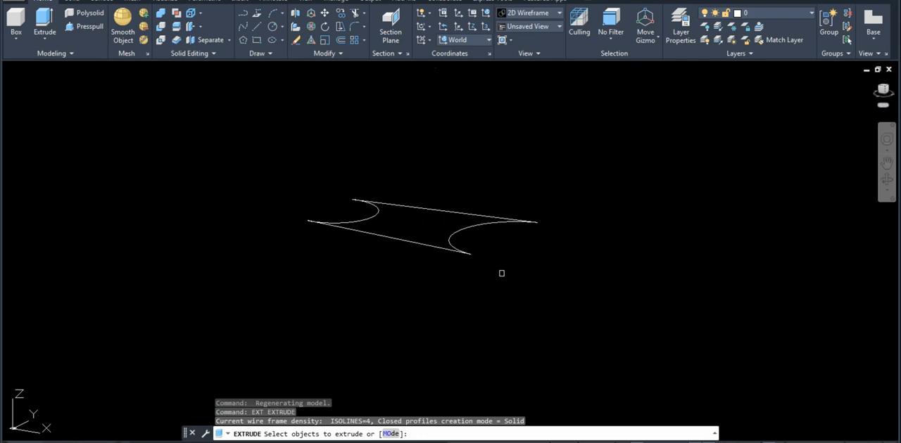
{"action": "left_click", "coordinate": [485, 263]}
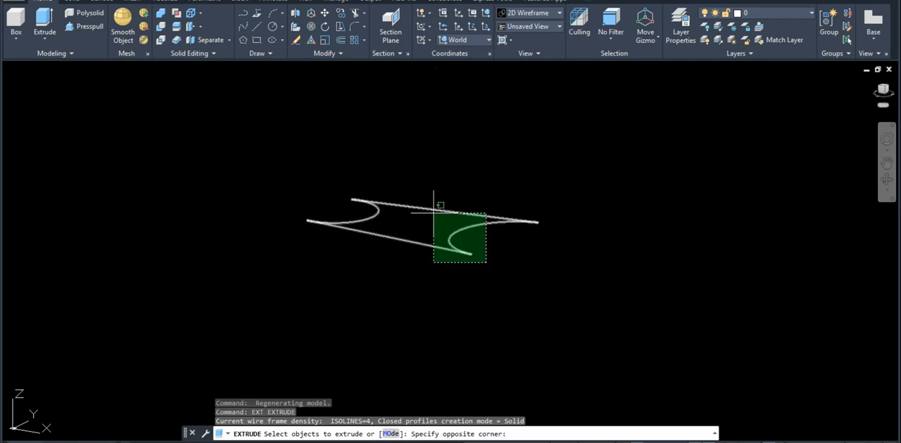
{"action": "left_click", "coordinate": [434, 213]}
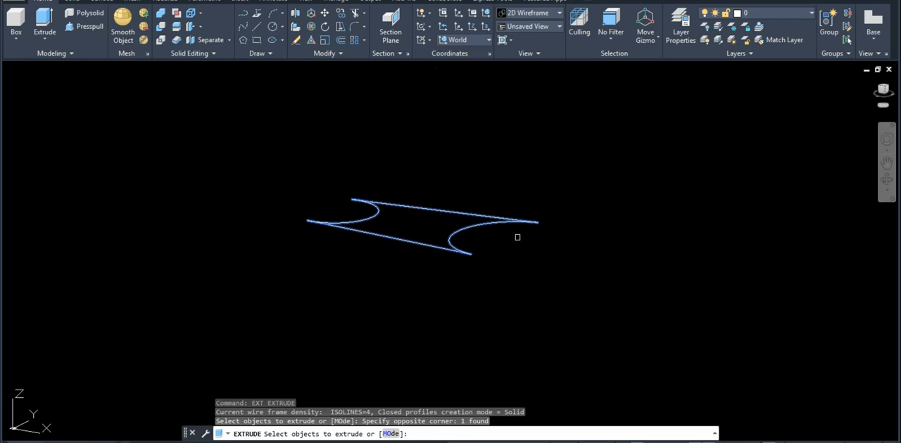
{"action": "key", "text": "Return"}
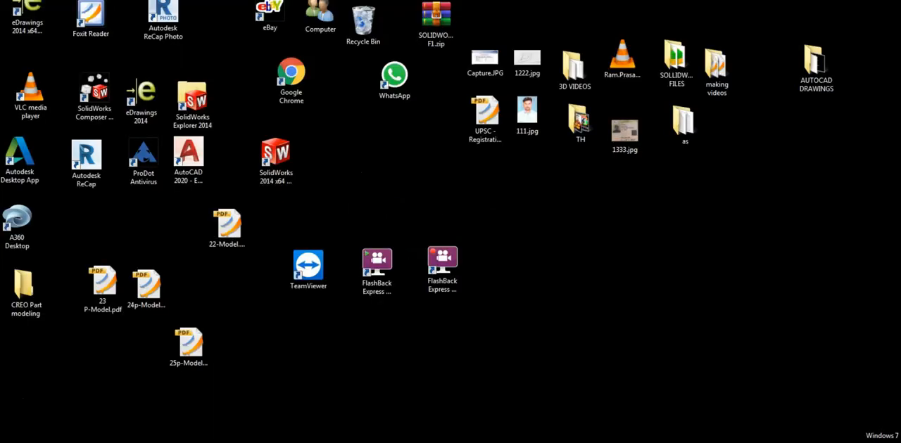
{"action": "left_click", "coordinate": [123, 442]}
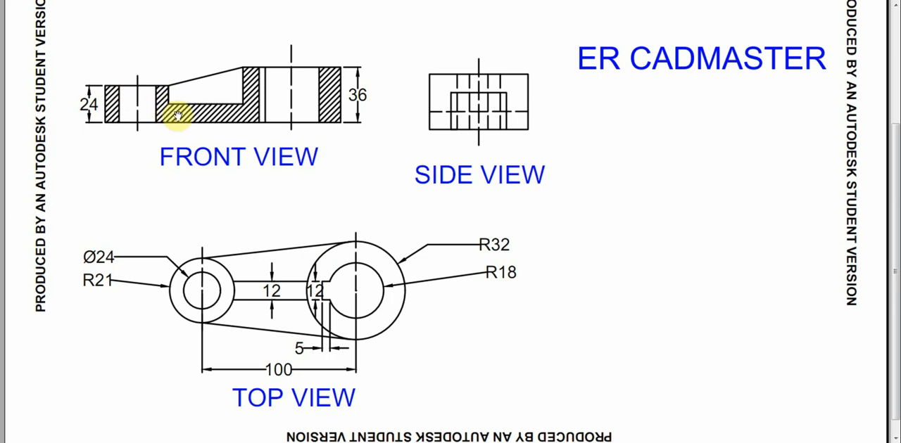
{"action": "left_click", "coordinate": [116, 442]}
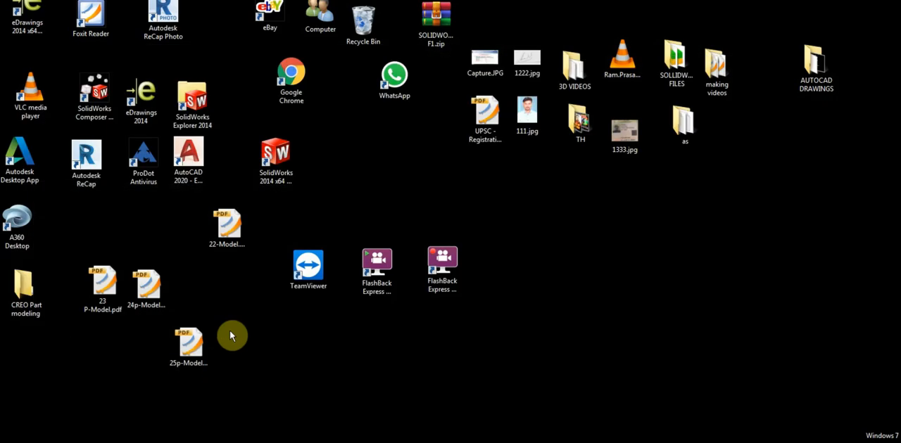
{"action": "left_click", "coordinate": [116, 442]}
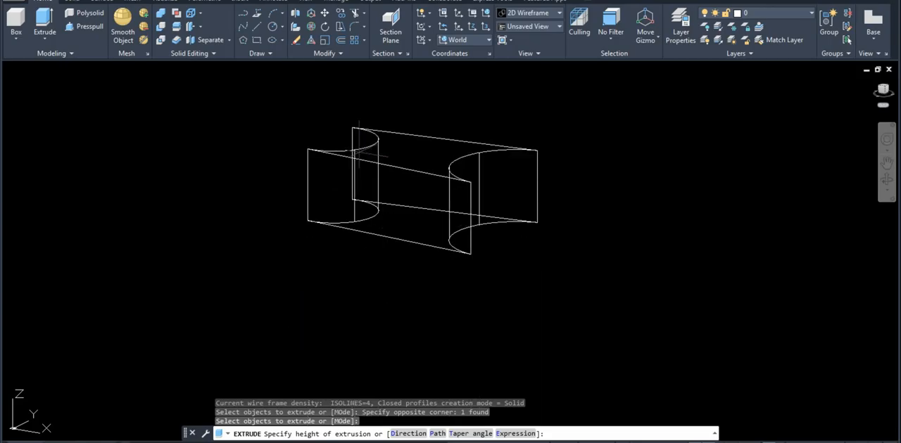
{"action": "type", "text": "12"}
{"action": "key", "text": "Return"}
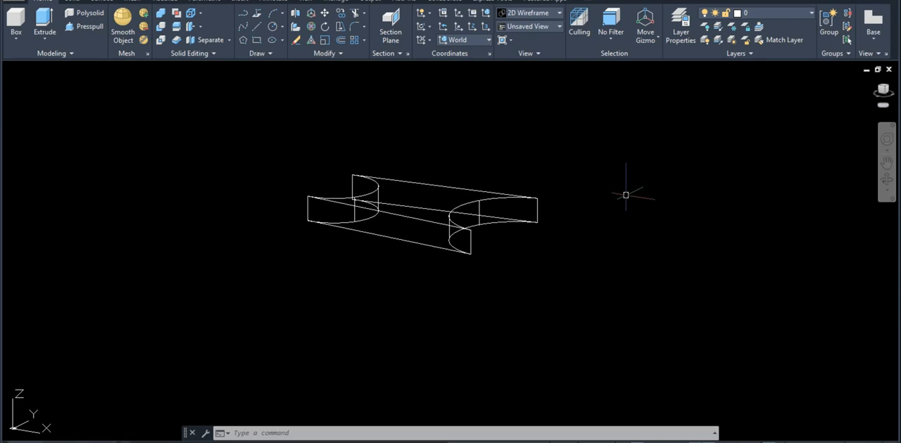
Switch to plan view, looking straight down on the extruded web
{"action": "type", "text": "P"}
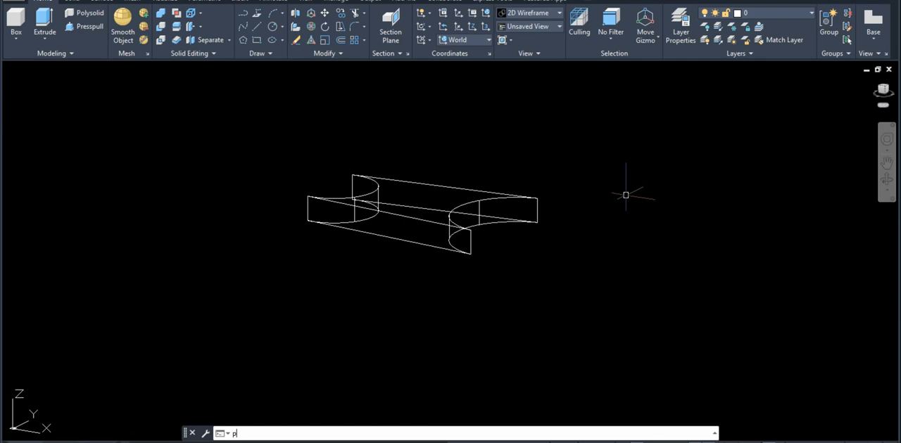
{"action": "type", "text": "L"}
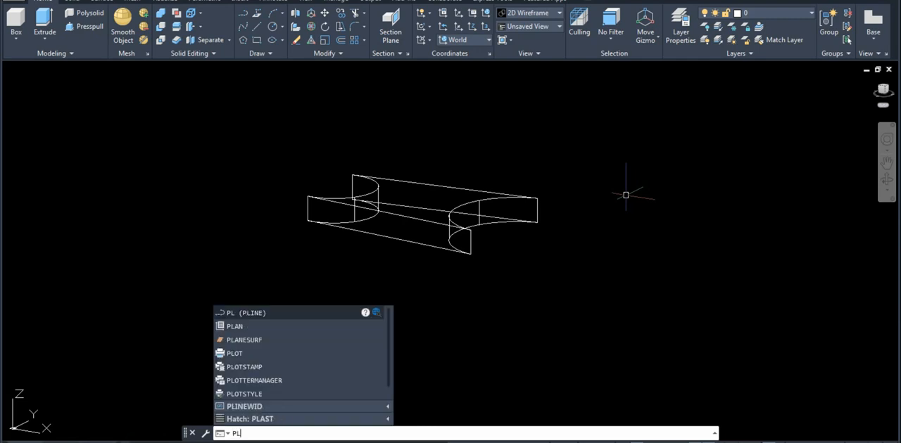
{"action": "type", "text": "AN"}
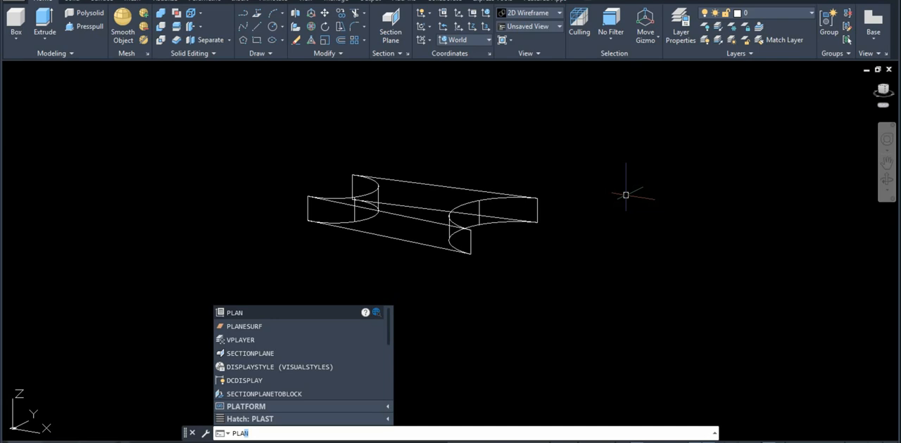
{"action": "key", "text": "Return"}
{"action": "key", "text": "Return"}
{"action": "scroll", "coordinate": [734, 75], "scroll_direction": "down", "scroll_amount": 4}
{"action": "mouse_move", "coordinate": [669, 166]}
{"action": "middle_mouse_down"}
{"action": "mouse_move", "coordinate": [598, 183]}
{"action": "mouse_move", "coordinate": [517, 231]}
{"action": "middle_mouse_up"}
Draw a circle of radius 32 centred on the web's large arc
{"action": "type", "text": "c"}
{"action": "key", "text": "Return"}
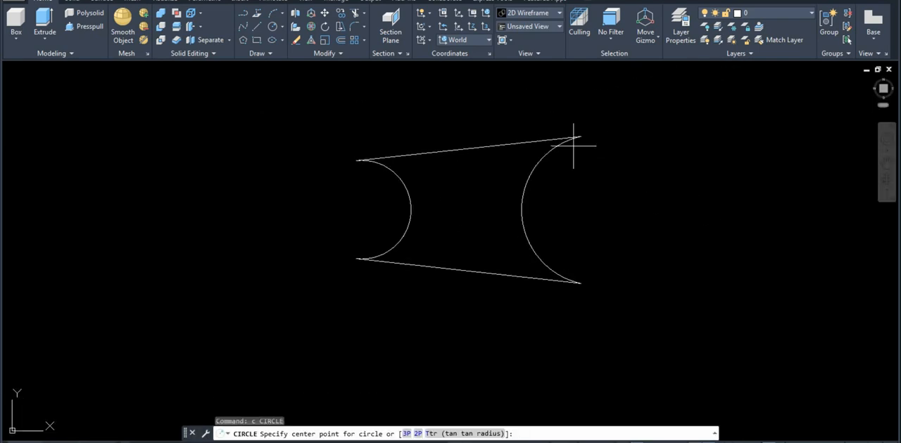
{"action": "left_click", "coordinate": [597, 209]}
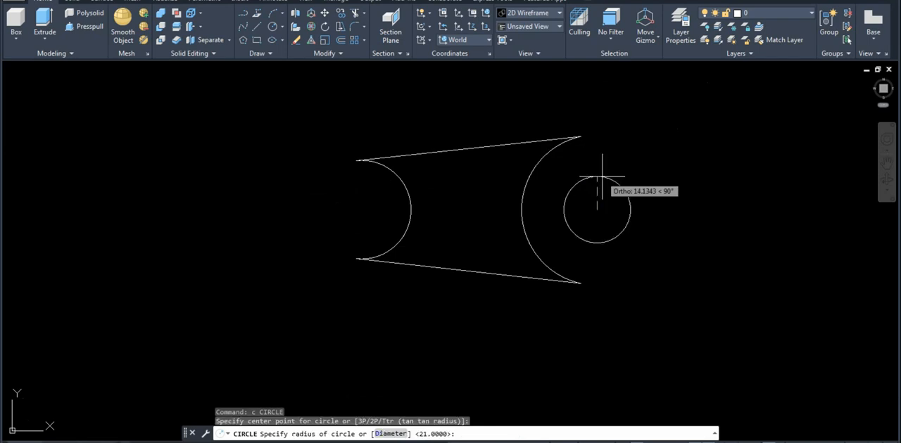
{"action": "type", "text": "32"}
{"action": "key", "text": "Return"}
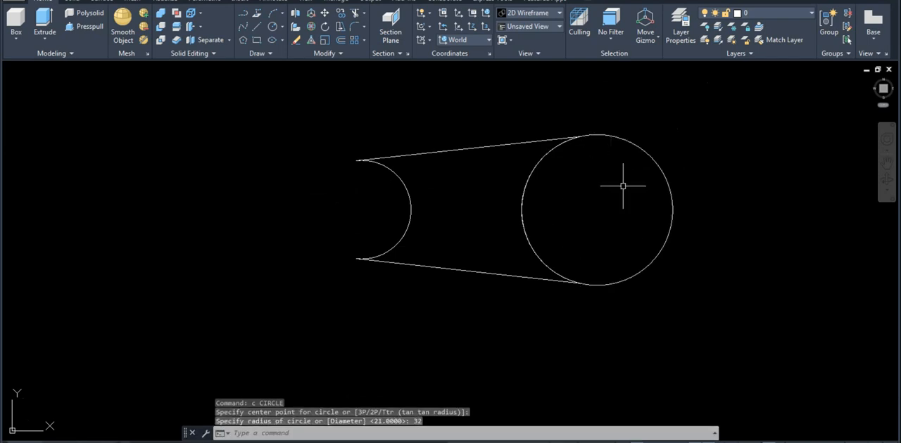
Draw an 18 radius bore circle concentric with the 32 radius boss circle
{"action": "type", "text": "c"}
{"action": "key", "text": "Return"}
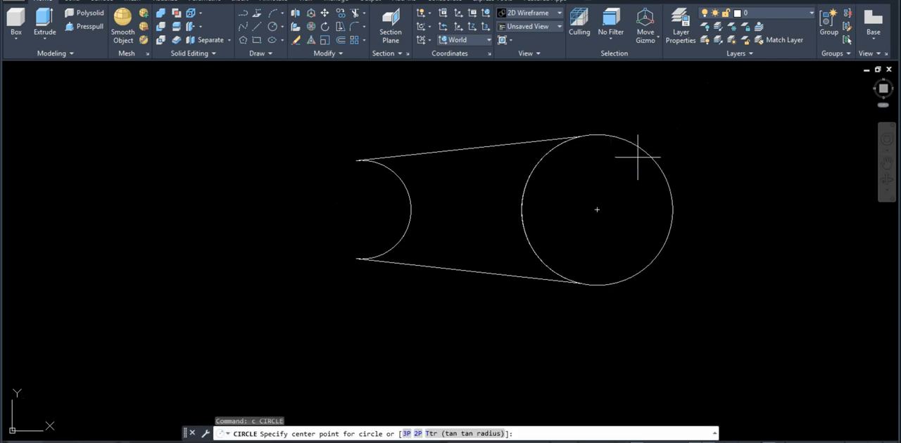
{"action": "left_click", "coordinate": [596, 209]}
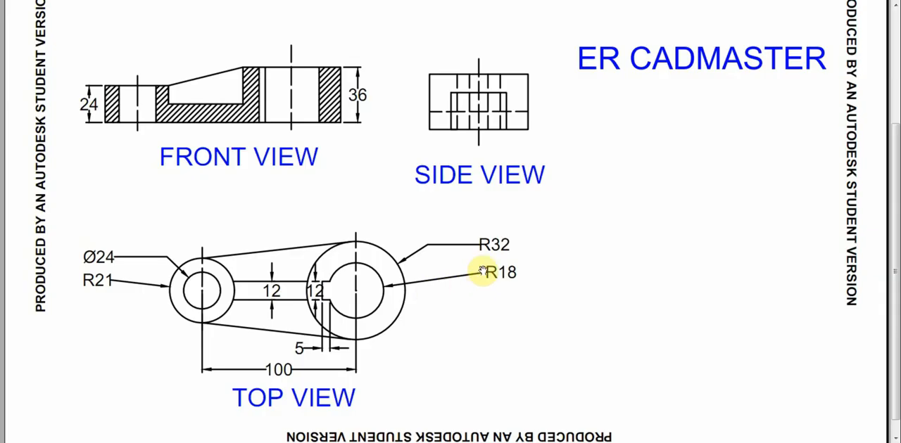
{"action": "type", "text": "1"}
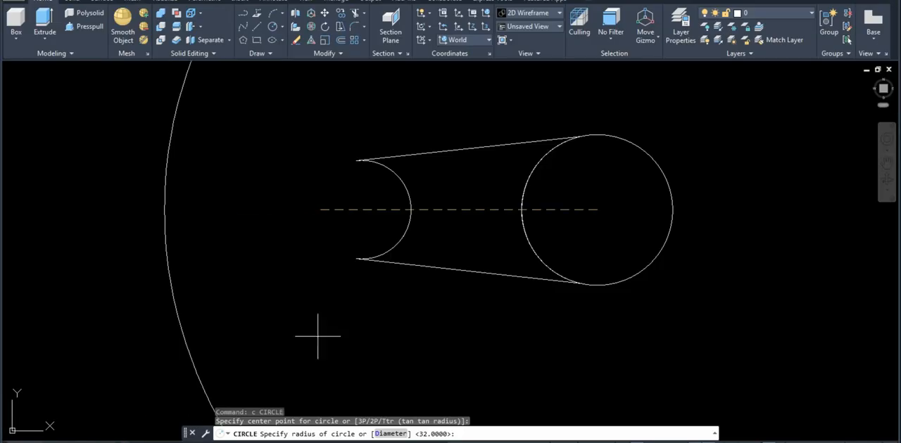
{"action": "type", "text": "8"}
{"action": "key", "text": "Return"}
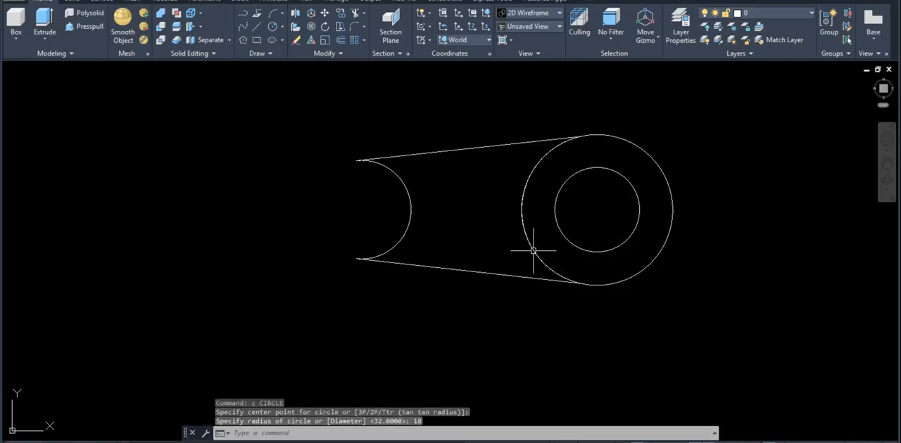
{"action": "type", "text": "l"}
{"action": "key", "text": "Return"}
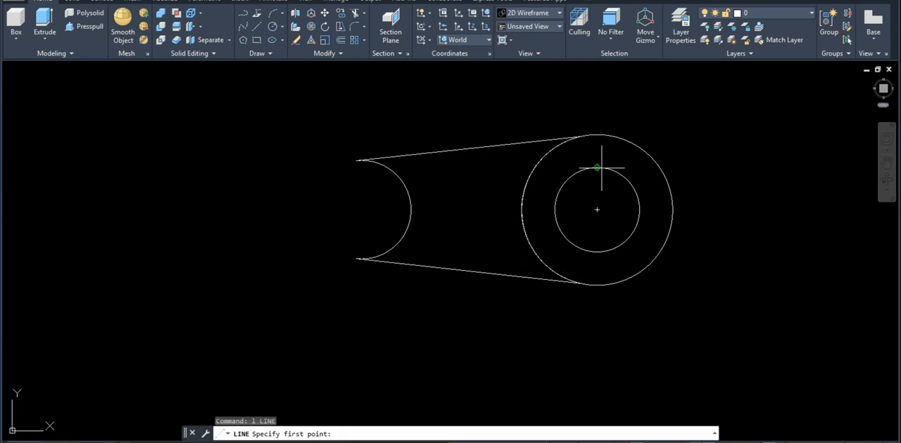
{"action": "left_click", "coordinate": [597, 209]}
{"action": "key", "text": "Escape"}
Draw connected keyway lines from the bore circle's web-side quadrant, 5 toward the web and 6 upward
{"action": "key", "text": "Return"}
{"action": "left_click", "coordinate": [548, 209]}
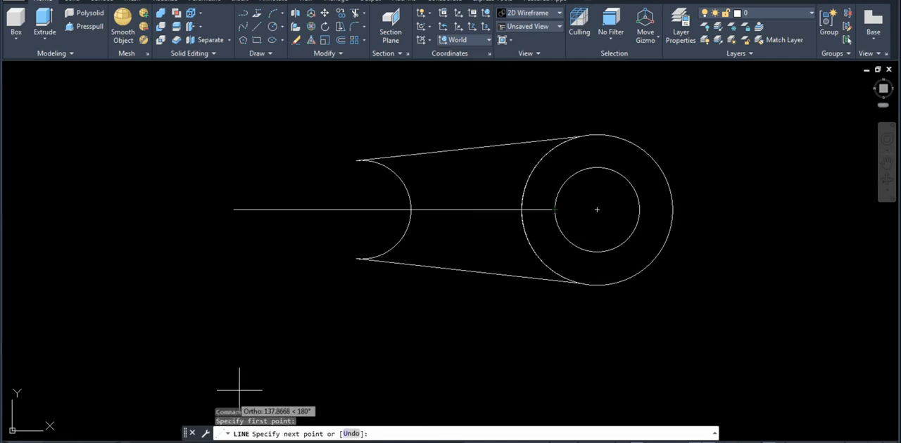
{"action": "type", "text": "4"}
{"action": "key", "text": "Return"}
{"action": "scroll", "coordinate": [544, 197], "scroll_direction": "up", "scroll_amount": 2}
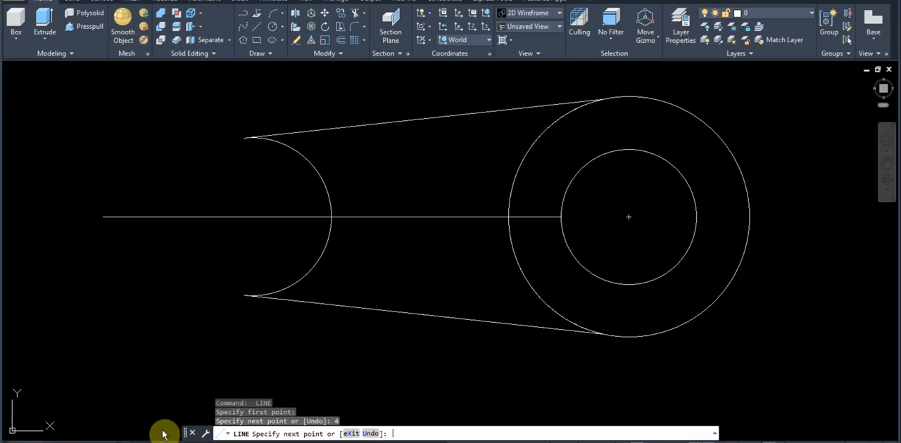
{"action": "key", "text": "Return"}
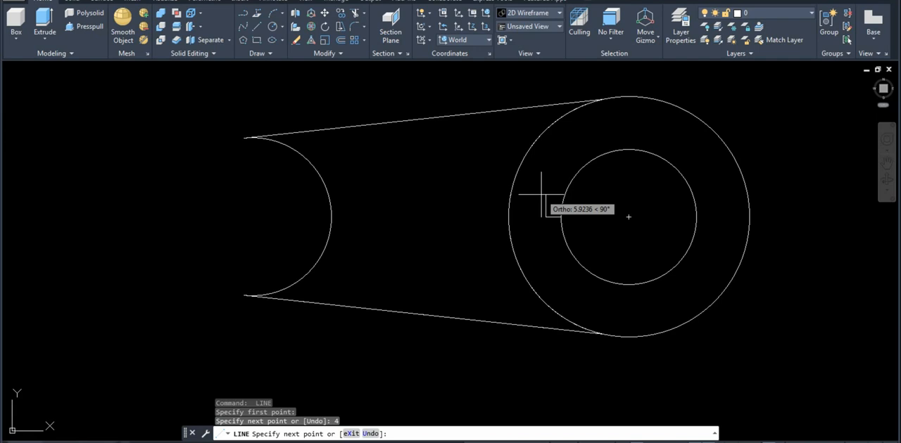
{"action": "key", "text": "ctrl+z"}
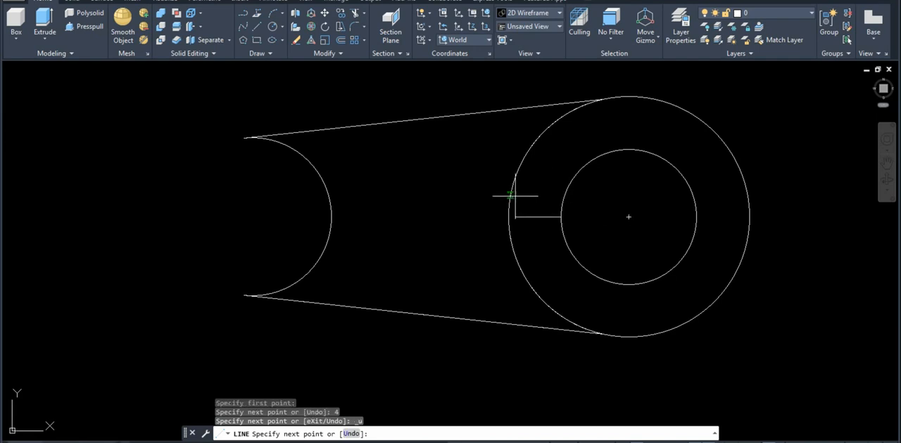
{"action": "type", "text": "5"}
{"action": "key", "text": "Return"}
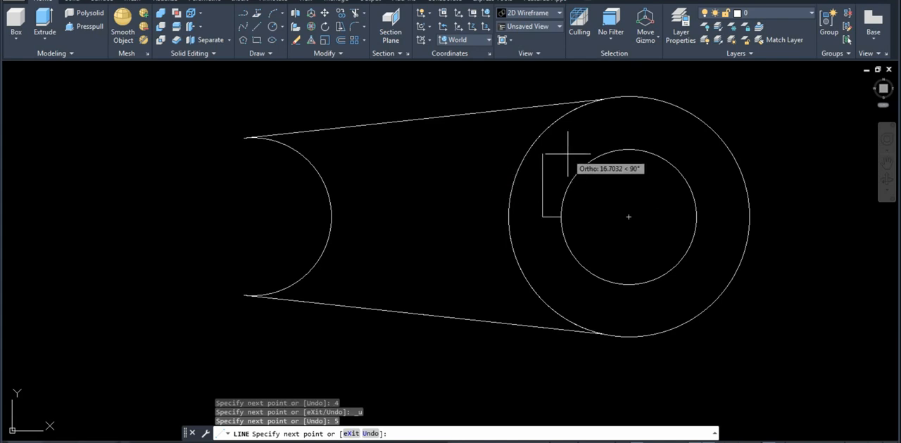
{"action": "type", "text": "6"}
{"action": "key", "text": "Return"}
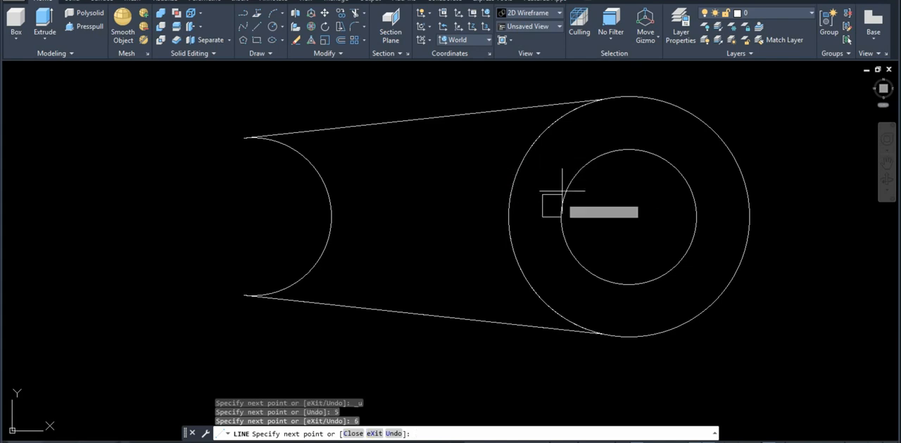
{"action": "key", "text": "Return"}
{"action": "key", "text": "Return"}
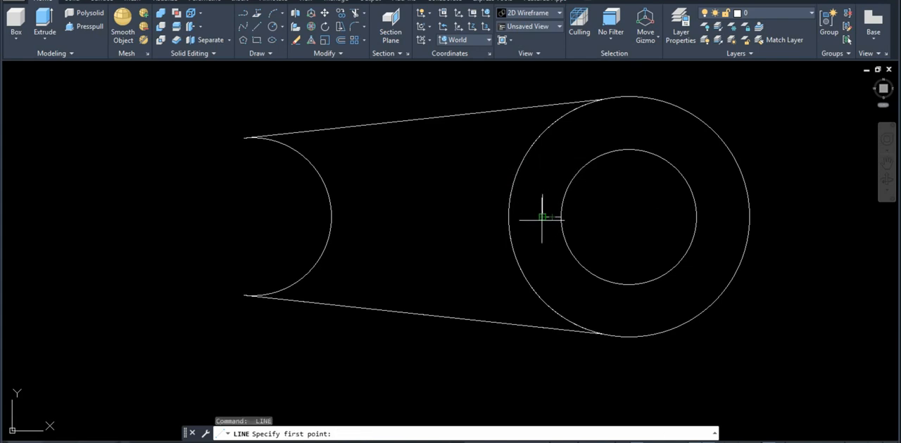
Draw the keyway's lower end line 6 downward from the 5 line's outer end, and run both horizontal keyway edges into the bore circle
{"action": "left_click", "coordinate": [542, 218]}
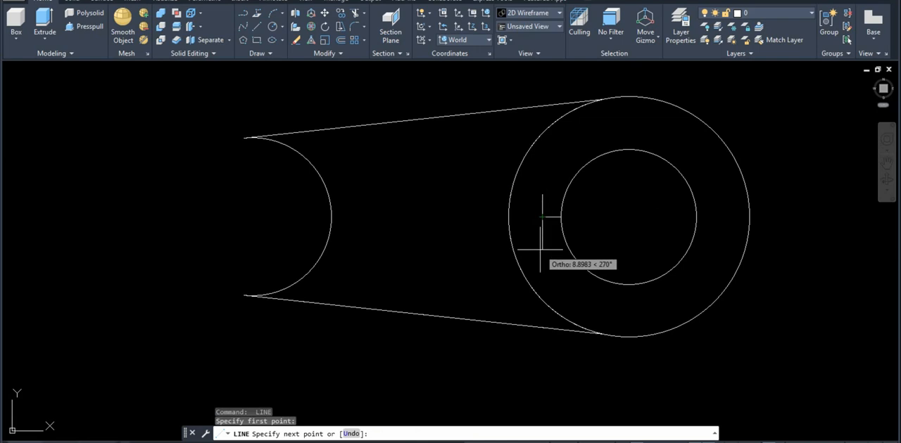
{"action": "type", "text": "6"}
{"action": "key", "text": "Return"}
{"action": "left_click", "coordinate": [610, 228]}
{"action": "key", "text": "Return"}
{"action": "key", "text": "Return"}
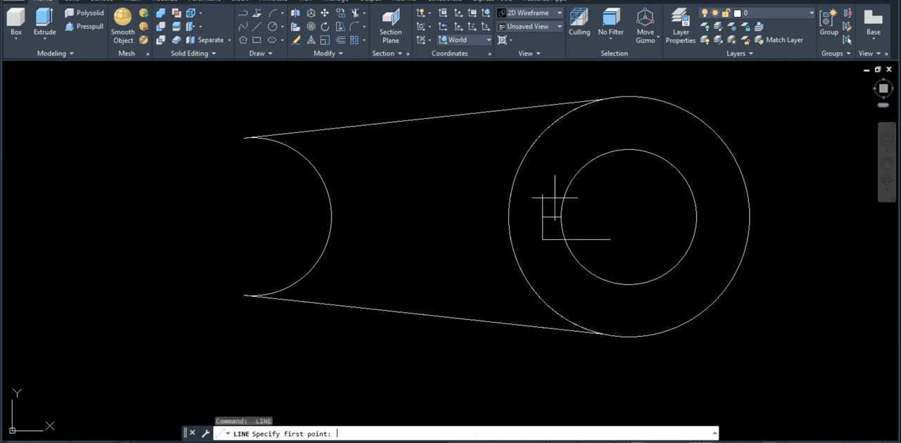
{"action": "left_click", "coordinate": [542, 194]}
{"action": "left_click", "coordinate": [627, 195]}
Trim the keyway edges inside the bore circle and the bore arc across the keyway opening
{"action": "type", "text": "tr"}
{"action": "key", "text": "Return"}
{"action": "left_click", "coordinate": [624, 219]}
{"action": "left_click", "coordinate": [566, 162]}
{"action": "left_click", "coordinate": [621, 225]}
{"action": "left_click", "coordinate": [565, 272]}
{"action": "left_click", "coordinate": [566, 207]}
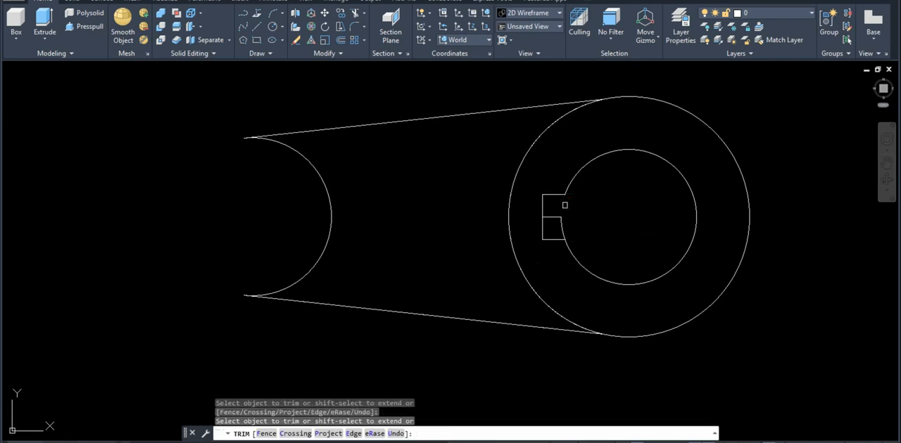
{"action": "left_click", "coordinate": [562, 224]}
{"action": "key", "text": "Return"}
Erase the horizontal construction line along the middle of the keyway
{"action": "left_click", "coordinate": [561, 223]}
{"action": "left_click", "coordinate": [553, 213]}
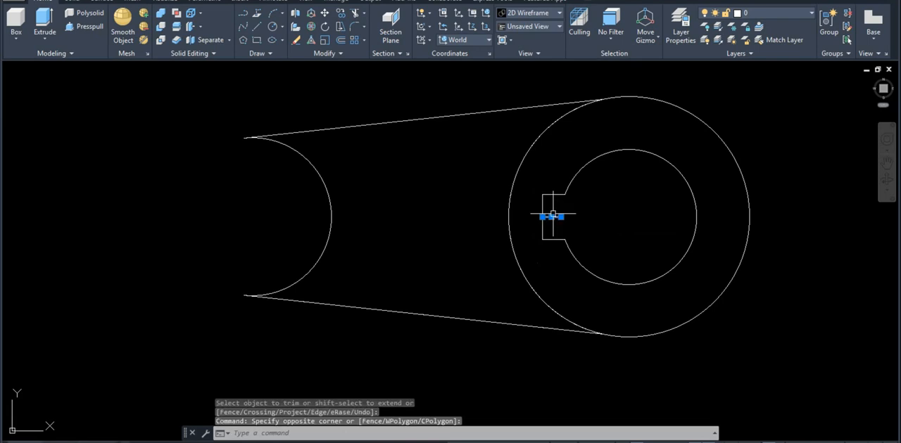
{"action": "type", "text": "e"}
{"action": "key", "text": "Return"}
{"action": "scroll", "coordinate": [626, 211], "scroll_direction": "down", "scroll_amount": 5}
{"action": "middle_click_drag", "start_coordinate": [626, 236], "coordinate": [573, 207]}
{"action": "scroll", "coordinate": [572, 207], "scroll_direction": "up", "scroll_amount": 3}
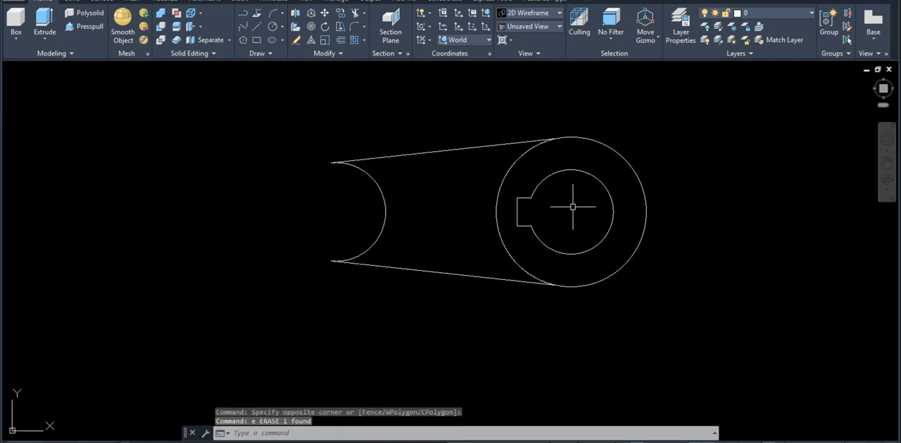
{"action": "type", "text": "reg"}
{"action": "key", "text": "Return"}
{"action": "left_click", "coordinate": [613, 246]}
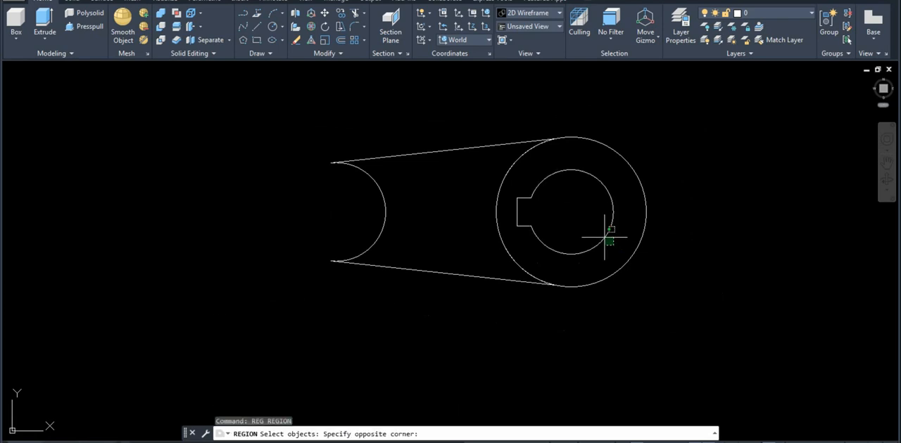
{"action": "left_click", "coordinate": [604, 237]}
{"action": "left_click", "coordinate": [542, 220]}
{"action": "left_click", "coordinate": [505, 181]}
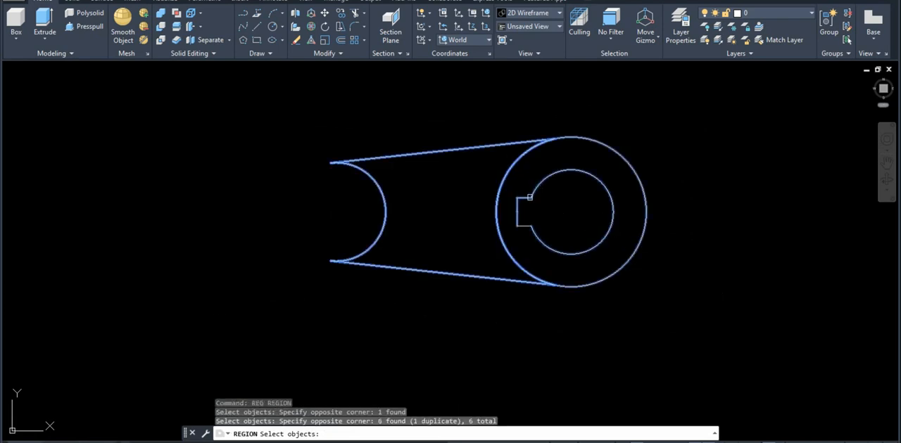
{"action": "key", "text": "Return"}
Create a region from the bore arc and the keyway lines
{"action": "type", "text": "reg"}
{"action": "key", "text": "Return"}
{"action": "left_click", "coordinate": [623, 235]}
{"action": "left_click", "coordinate": [579, 194]}
{"action": "left_click", "coordinate": [553, 219]}
{"action": "left_click", "coordinate": [527, 213]}
{"action": "left_click", "coordinate": [529, 220]}
{"action": "left_click", "coordinate": [513, 202]}
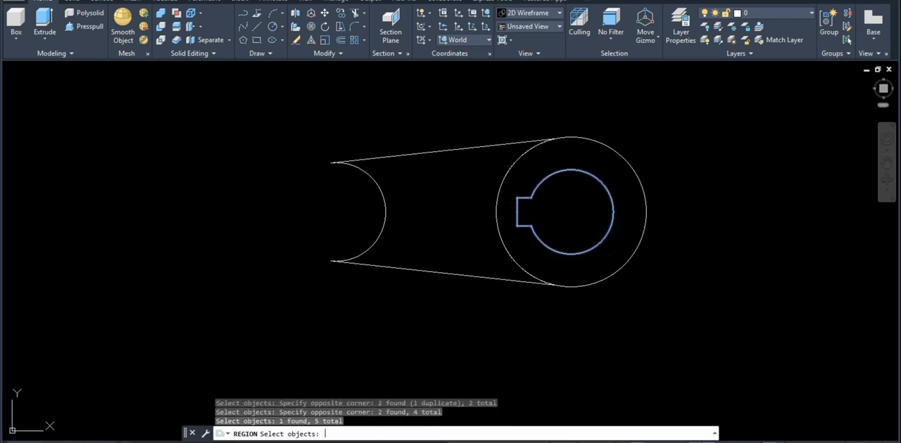
{"action": "key", "text": "Return"}
Extrude the outer boss circle and the keyed bore region upward by 36, working from a tilted 3D view
{"action": "middle_click_drag", "start_coordinate": [603, 227], "coordinate": [598, 124], "text": "shift"}
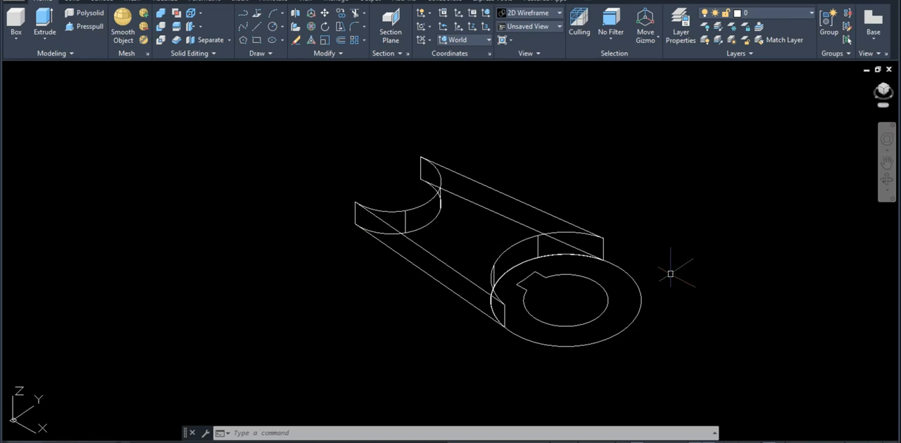
{"action": "middle_click_drag", "start_coordinate": [670, 274], "coordinate": [597, 280]}
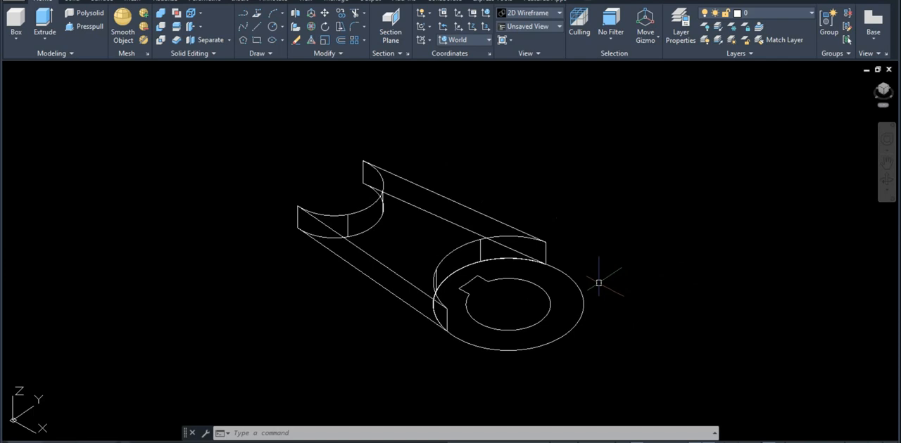
{"action": "type", "text": "ext"}
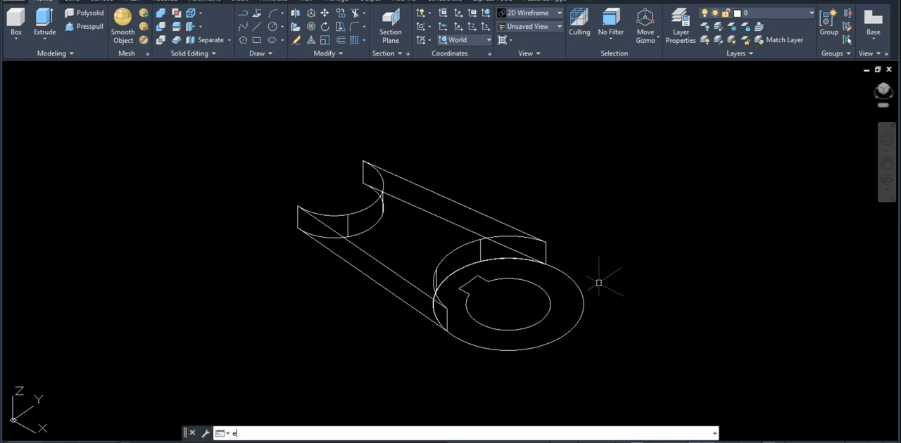
{"action": "key", "text": "Return"}
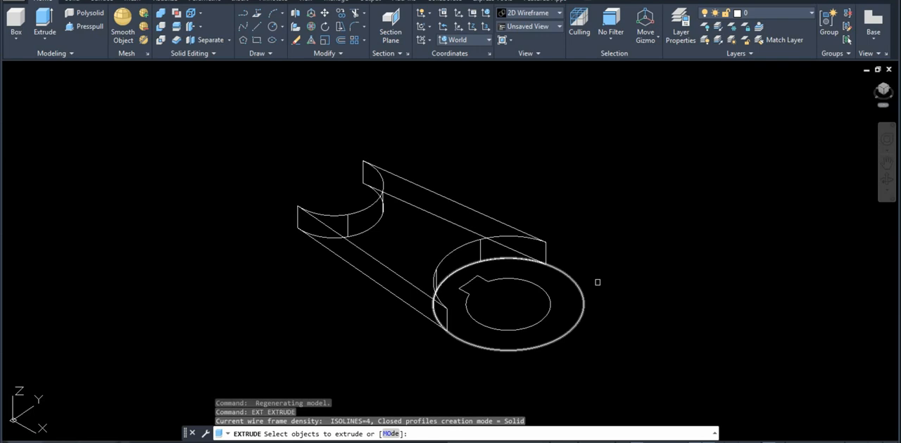
{"action": "left_click", "coordinate": [582, 289]}
{"action": "left_click", "coordinate": [551, 305]}
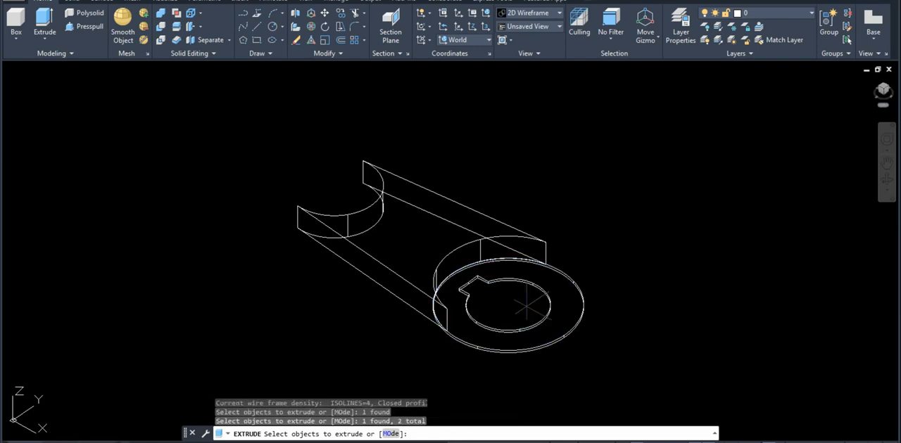
{"action": "key", "text": "Return"}
{"action": "left_click", "coordinate": [189, 442]}
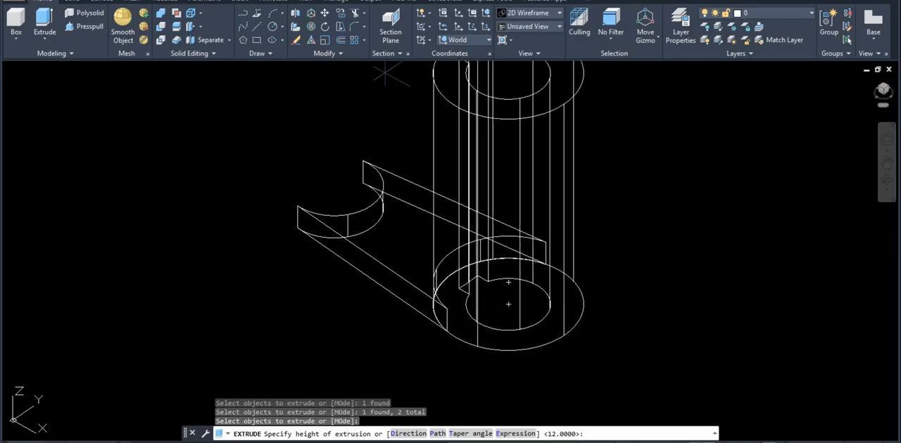
{"action": "type", "text": "36"}
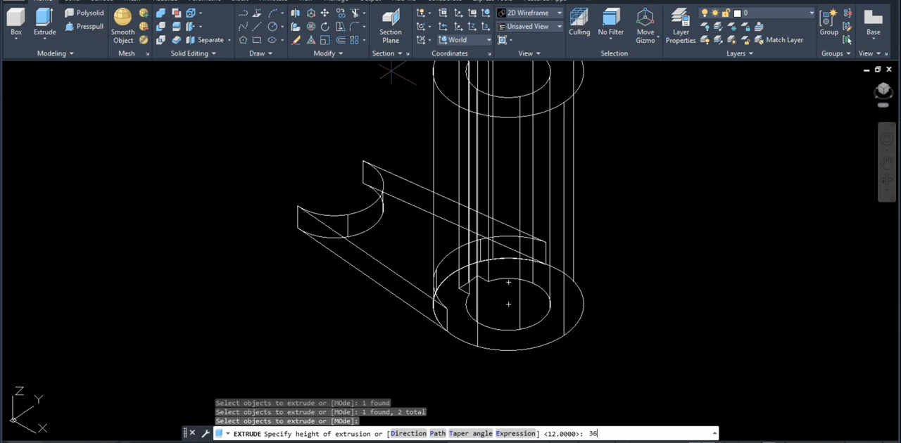
{"action": "key", "text": "Return"}
Set the visual style to Conceptual with the SHADEMODE command
{"action": "type", "text": "s"}
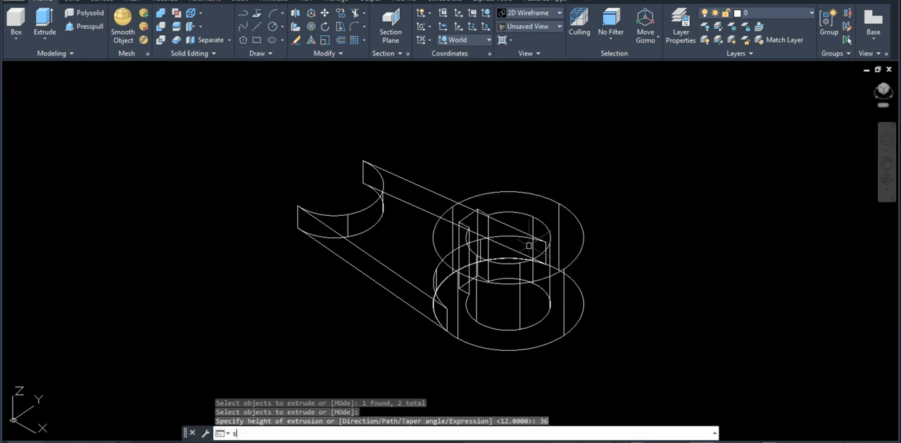
{"action": "type", "text": "ha"}
{"action": "key", "text": "Return"}
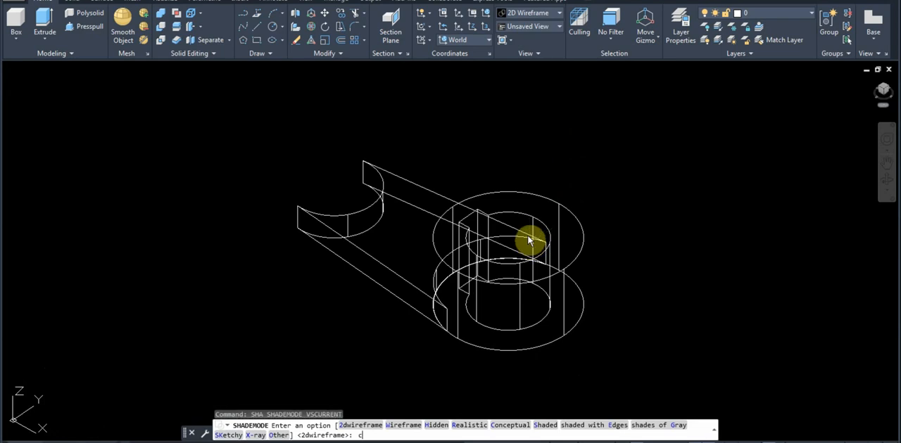
{"action": "type", "text": "c"}
{"action": "key", "text": "Return"}
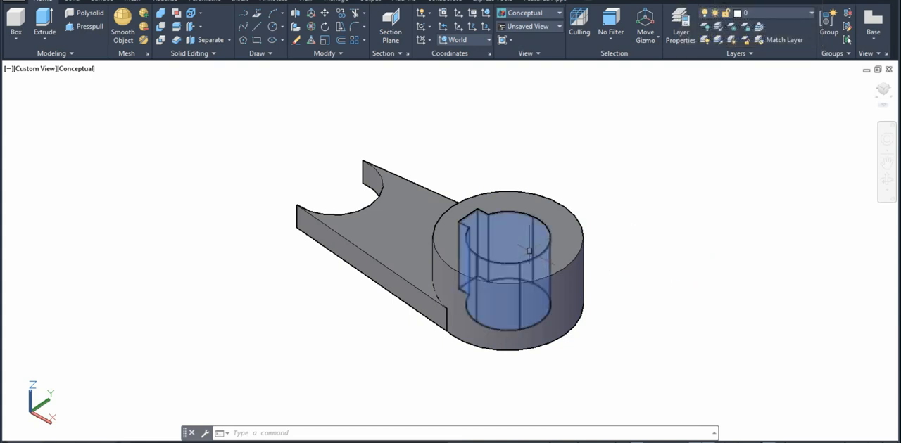
Subtract the keyed bore solid from the large boss cylinder
{"action": "type", "text": "su"}
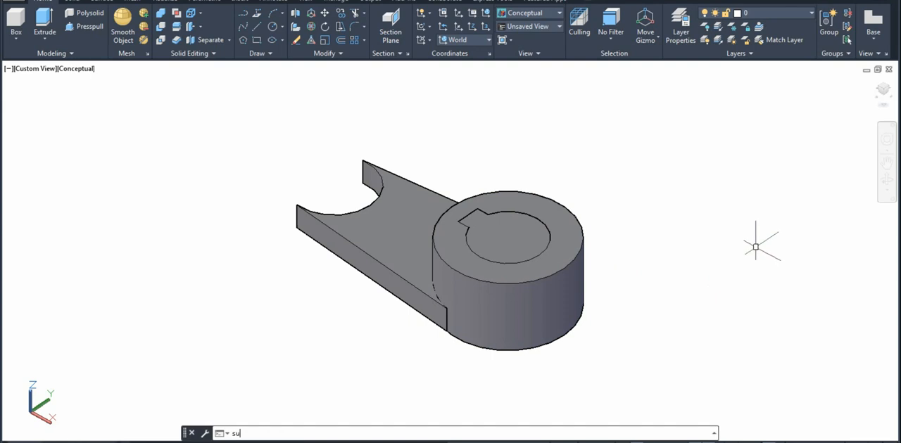
{"action": "key", "text": "Return"}
{"action": "left_click", "coordinate": [571, 262]}
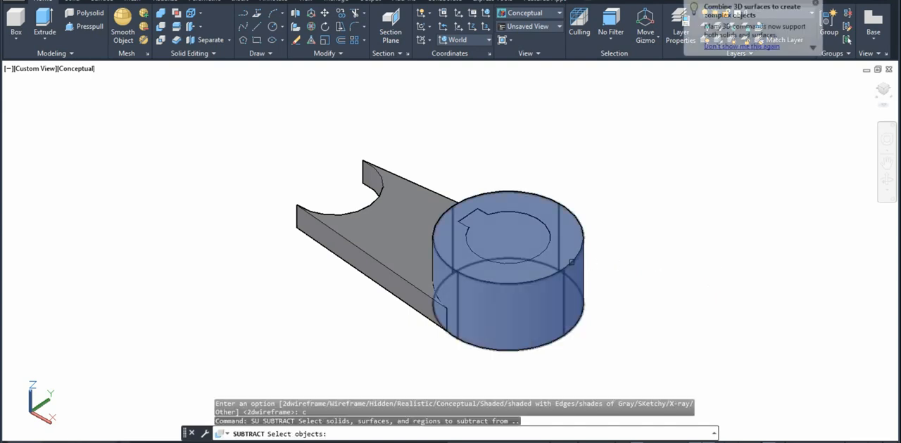
{"action": "left_click", "coordinate": [571, 262]}
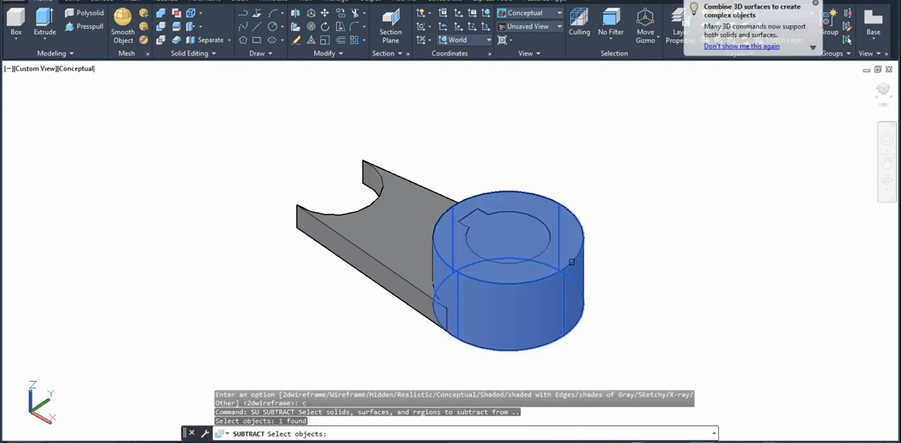
{"action": "key", "text": "Return"}
{"action": "left_click", "coordinate": [509, 240]}
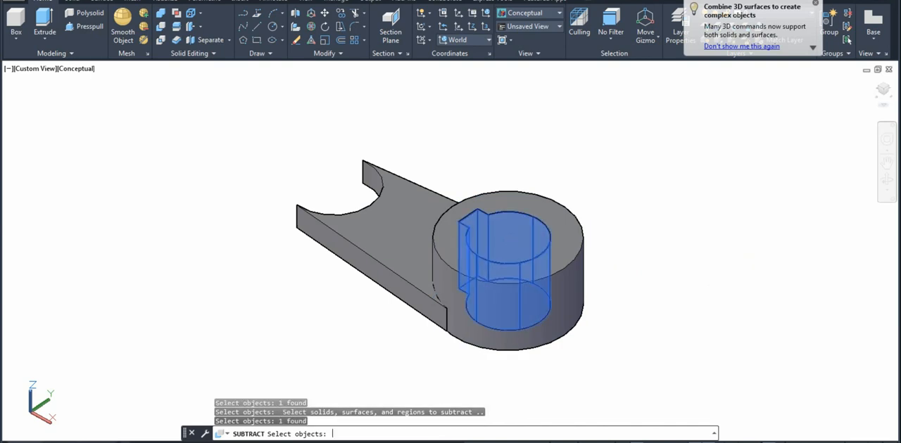
{"action": "key", "text": "Return"}
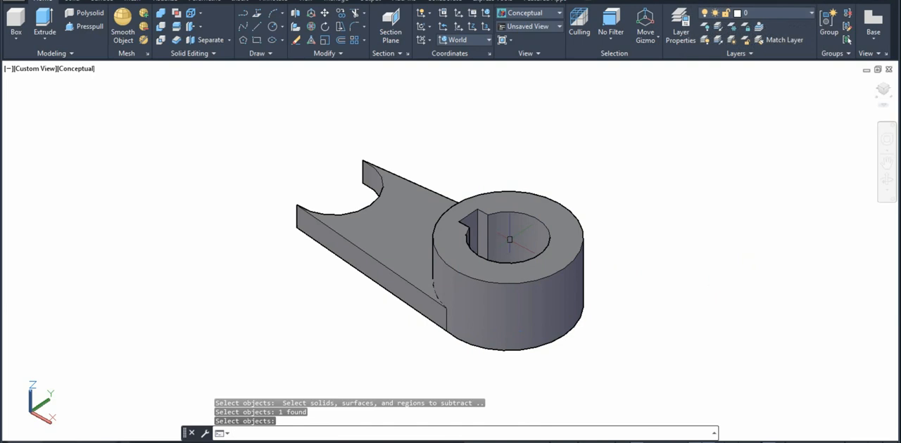
Return to the plan view of the current UCS and set the visual style to 2D Wireframe with SHADEMODE
{"action": "middle_click_drag", "start_coordinate": [510, 240], "coordinate": [570, 237], "text": "shift"}
{"action": "left_click_drag", "start_coordinate": [570, 237], "coordinate": [573, 232], "text": "shift"}
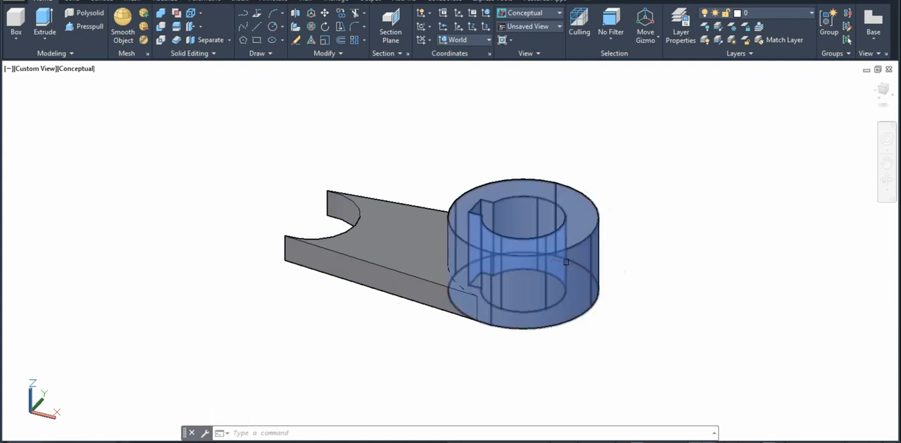
{"action": "type", "text": "plan"}
{"action": "key", "text": "Return"}
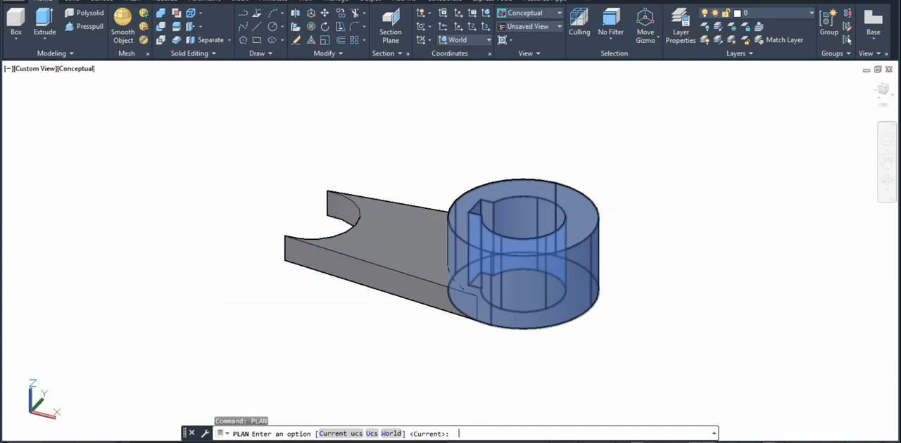
{"action": "key", "text": "Return"}
{"action": "type", "text": "sha"}
{"action": "key", "text": "Return"}
{"action": "type", "text": "2"}
{"action": "key", "text": "Return"}
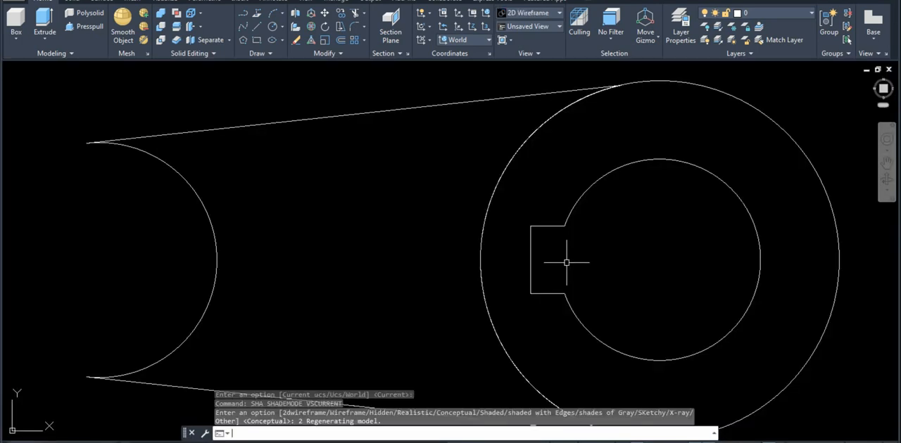
Draw a circle of radius 21 centred on the arc at the small end of the web
{"action": "type", "text": "c"}
{"action": "key", "text": "Return"}
{"action": "scroll", "coordinate": [566, 263], "scroll_direction": "down", "scroll_amount": 2}
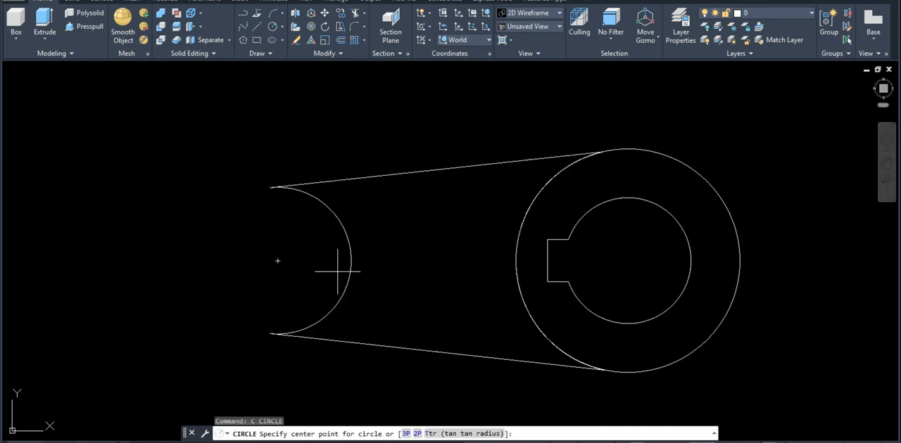
{"action": "left_click", "coordinate": [277, 260]}
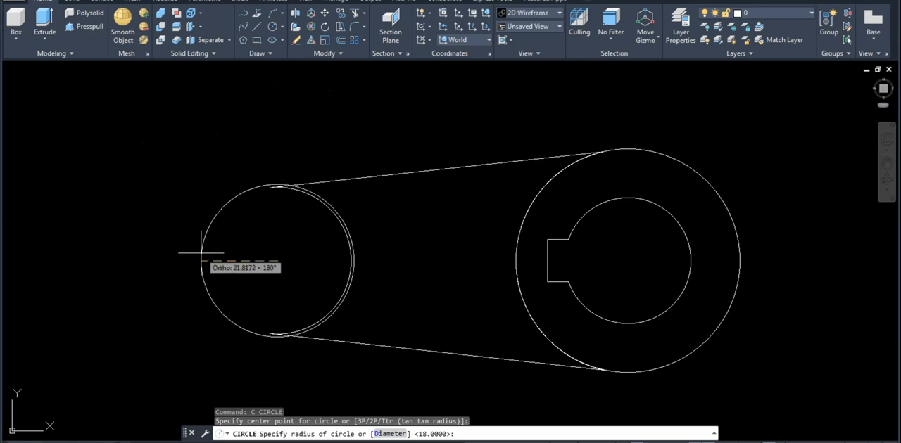
{"action": "type", "text": "21"}
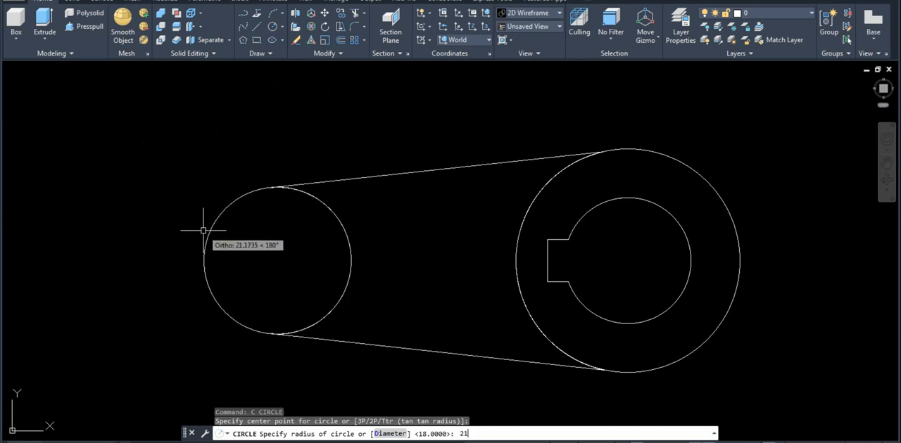
{"action": "key", "text": "Return"}
Draw a concentric circle of radius 12 inside the small boss circle for its bore
{"action": "type", "text": "c"}
{"action": "key", "text": "Return"}
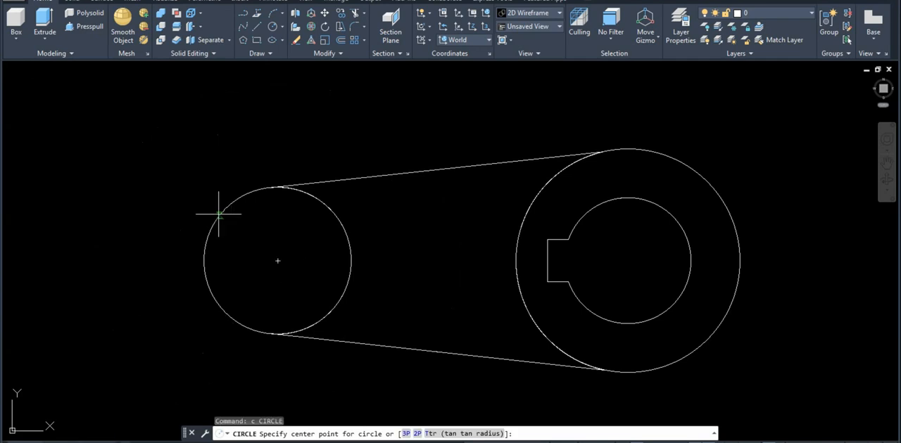
{"action": "left_click", "coordinate": [277, 261]}
{"action": "type", "text": "12"}
{"action": "key", "text": "Return"}
{"action": "scroll", "coordinate": [420, 259], "scroll_direction": "down", "scroll_amount": 2}
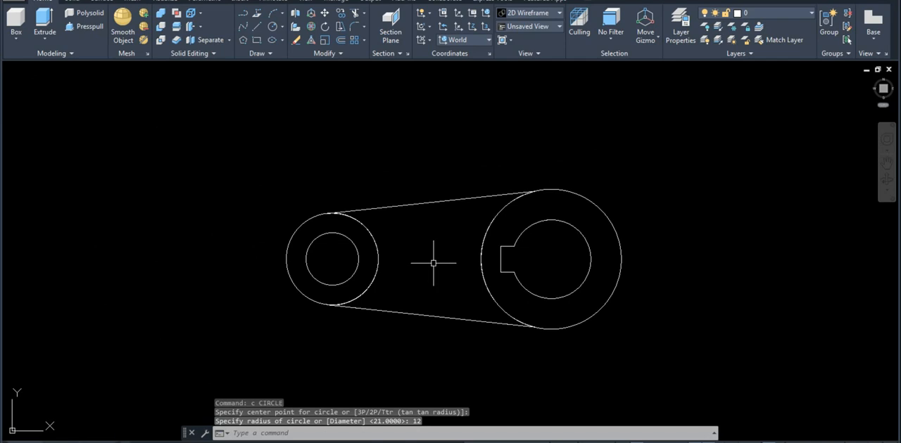
Extrude the small boss's outer circle and bore circle upward by 24, working from a tilted 3D view
{"action": "middle_click_drag", "start_coordinate": [444, 294], "coordinate": [386, 203], "text": "shift"}
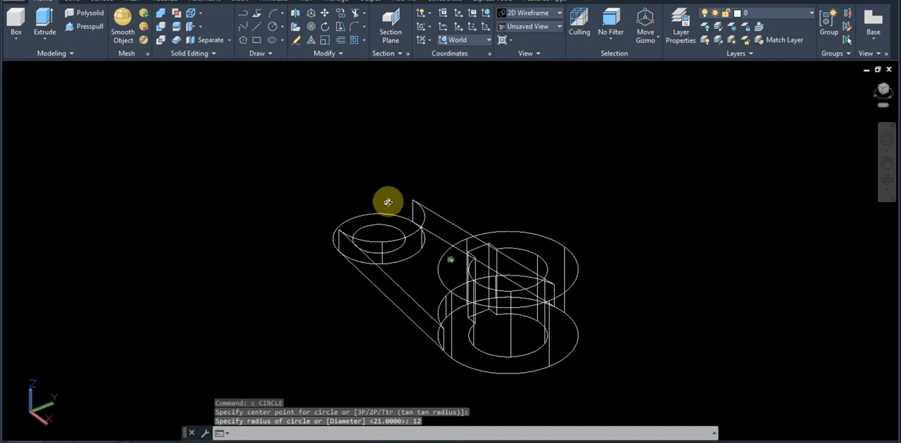
{"action": "type", "text": "ext"}
{"action": "key", "text": "Return"}
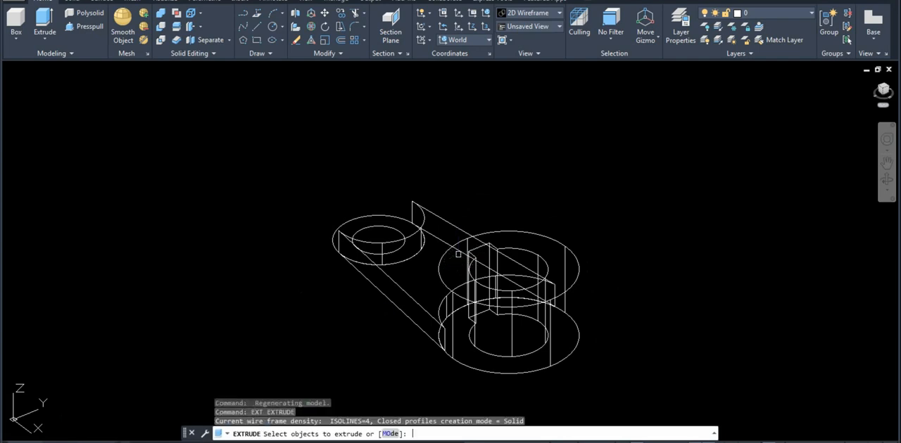
{"action": "left_click", "coordinate": [397, 228]}
{"action": "left_click", "coordinate": [389, 215]}
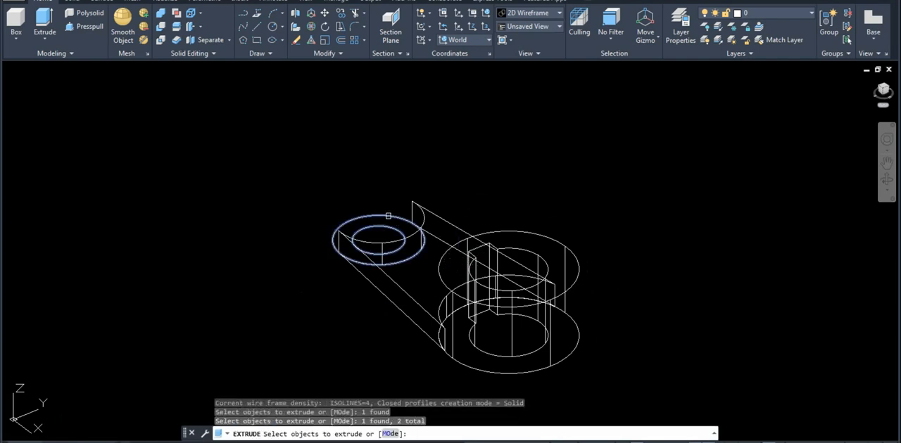
{"action": "key", "text": "Return"}
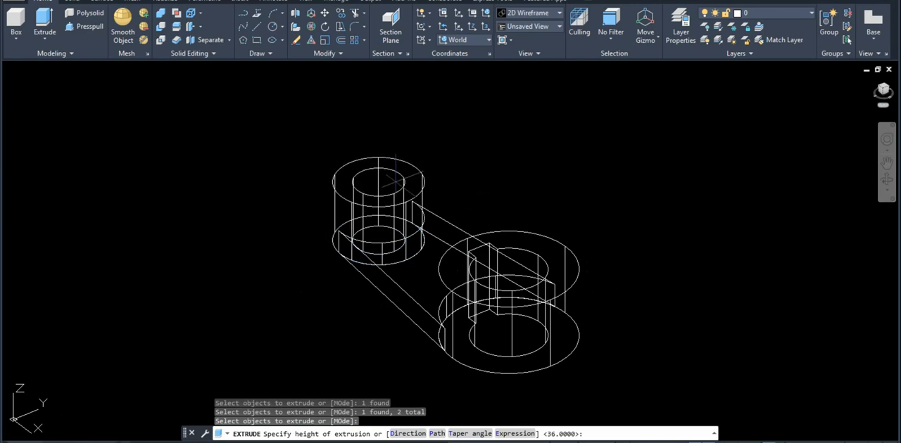
{"action": "type", "text": "24"}
{"action": "key", "text": "Return"}
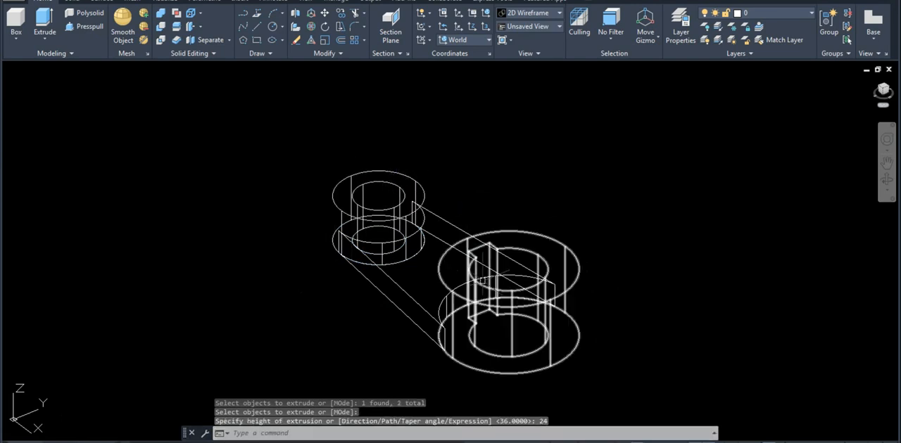
Set the visual style to Conceptual with SHADEMODE and view both bosses from the side
{"action": "type", "text": "sh"}
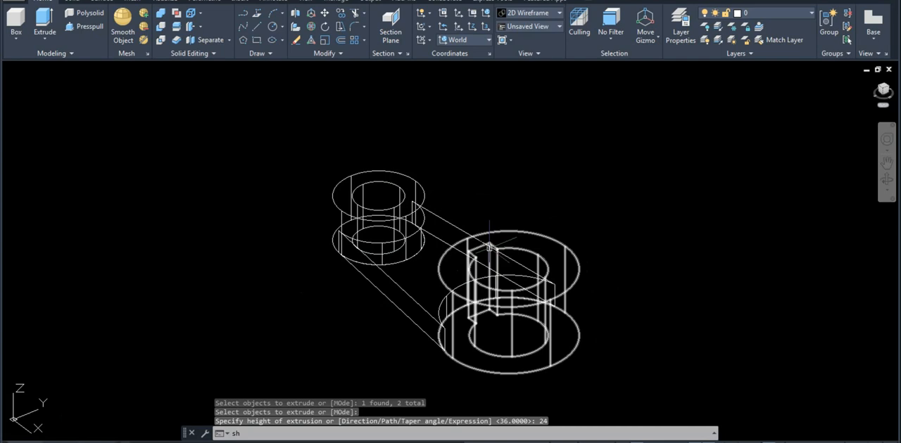
{"action": "type", "text": "a"}
{"action": "key", "text": "Return"}
{"action": "type", "text": "c"}
{"action": "key", "text": "Return"}
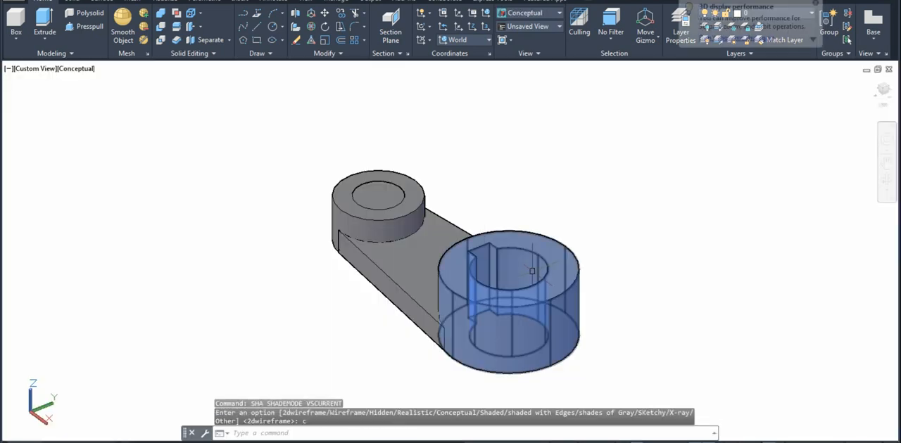
{"action": "middle_click_drag", "start_coordinate": [533, 271], "coordinate": [595, 284], "text": "shift"}
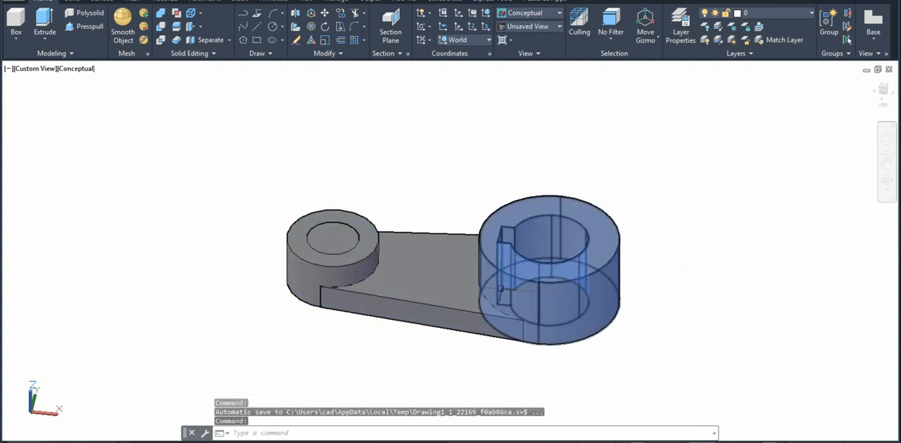
{"action": "key", "text": "Escape"}
{"action": "key", "text": "Escape"}
{"action": "type", "text": "s"}
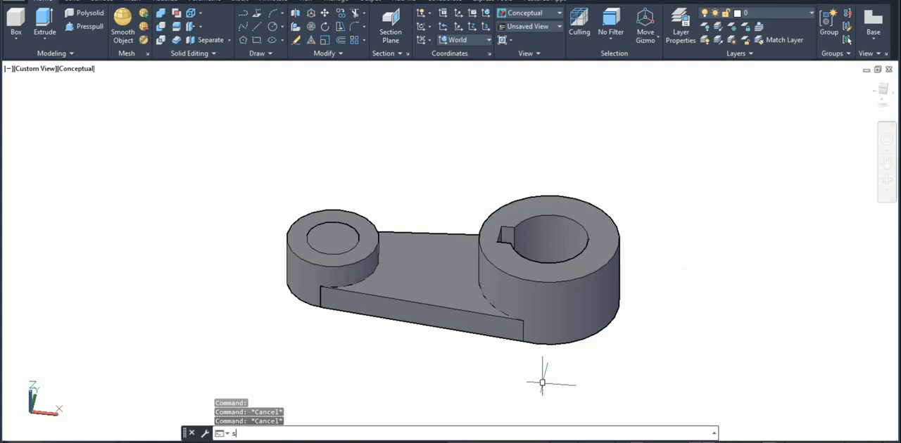
{"action": "type", "text": "u"}
{"action": "key", "text": "Return"}
{"action": "left_click", "coordinate": [415, 289]}
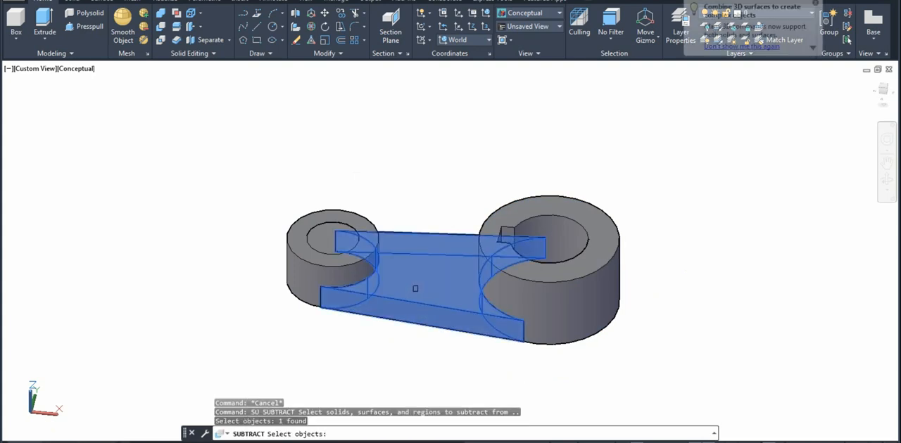
{"action": "key", "text": "Escape"}
{"action": "key", "text": "Escape"}
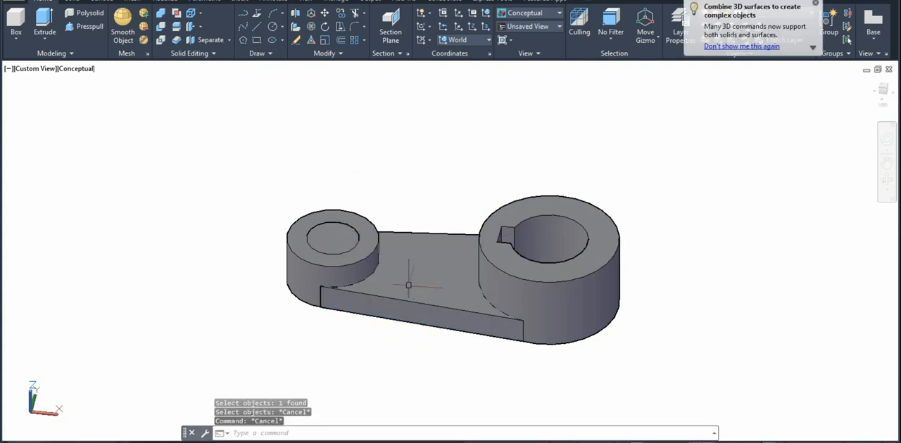
{"action": "type", "text": "su"}
{"action": "key", "text": "Return"}
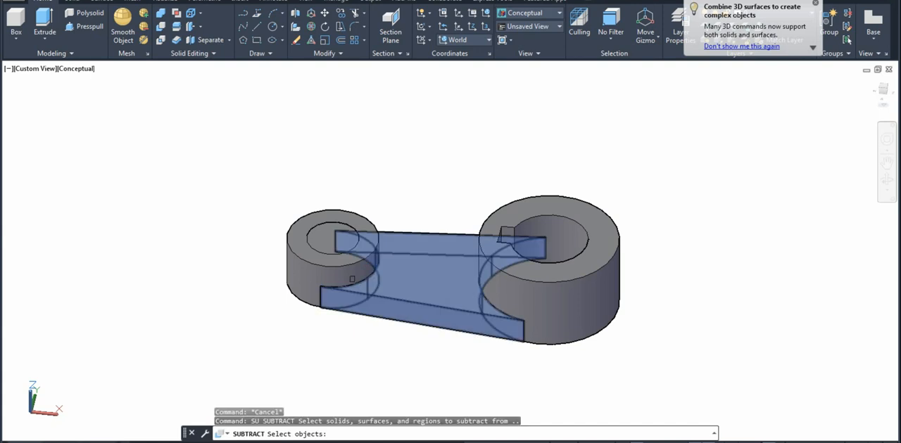
{"action": "left_click", "coordinate": [332, 272]}
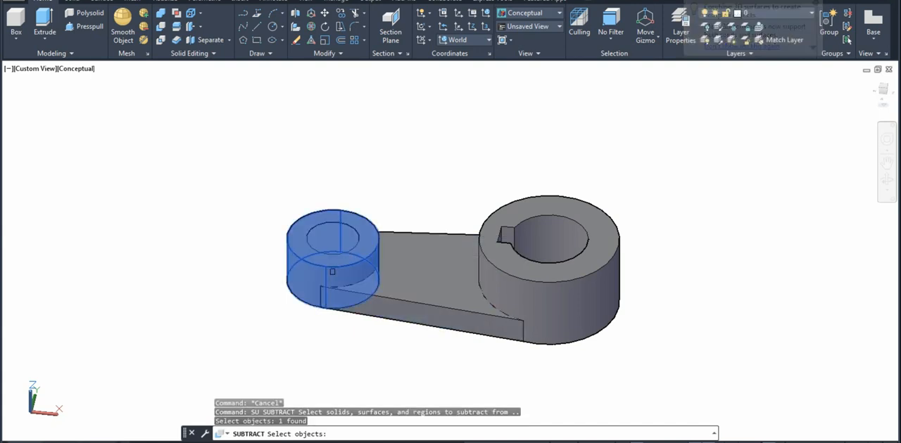
{"action": "key", "text": "Return"}
{"action": "left_click", "coordinate": [330, 246]}
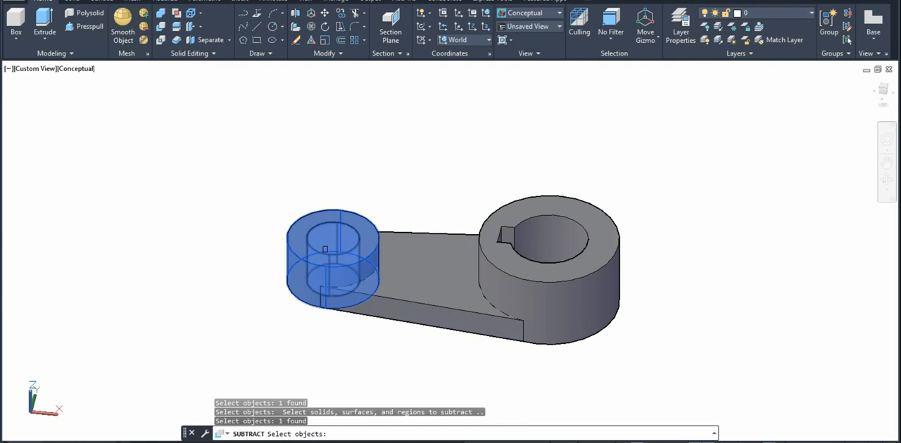
{"action": "key", "text": "Escape"}
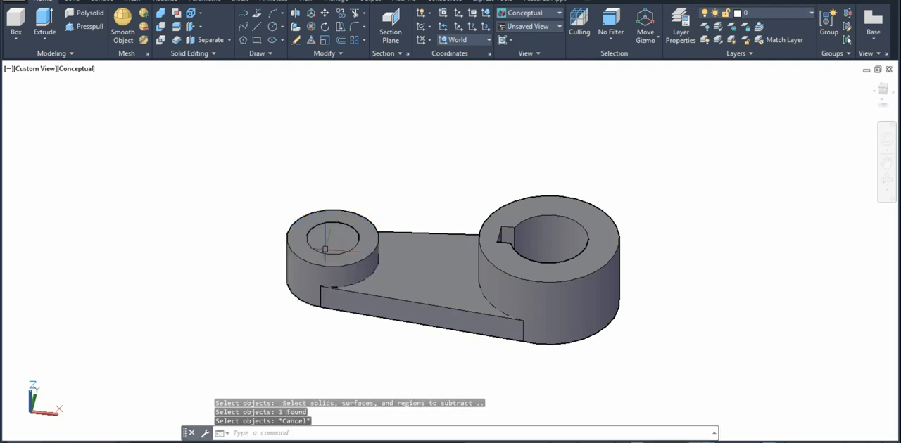
{"action": "key", "text": "Escape"}
{"action": "type", "text": "su"}
{"action": "key", "text": "Return"}
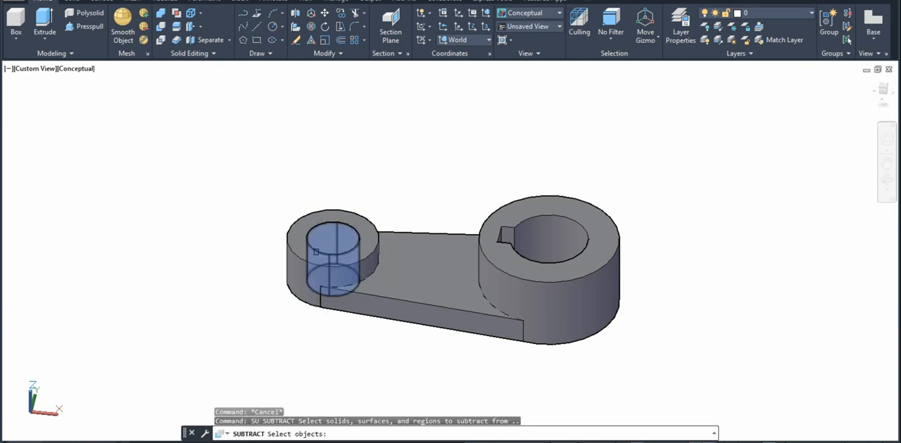
{"action": "left_click", "coordinate": [308, 275]}
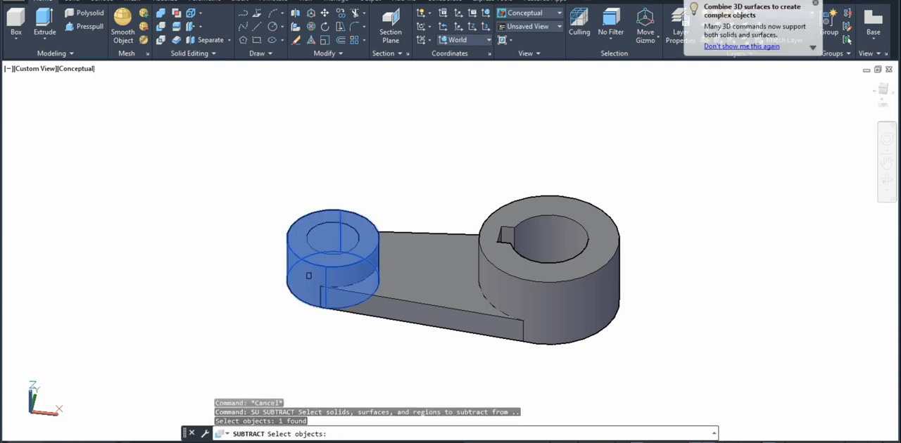
{"action": "key", "text": "Return"}
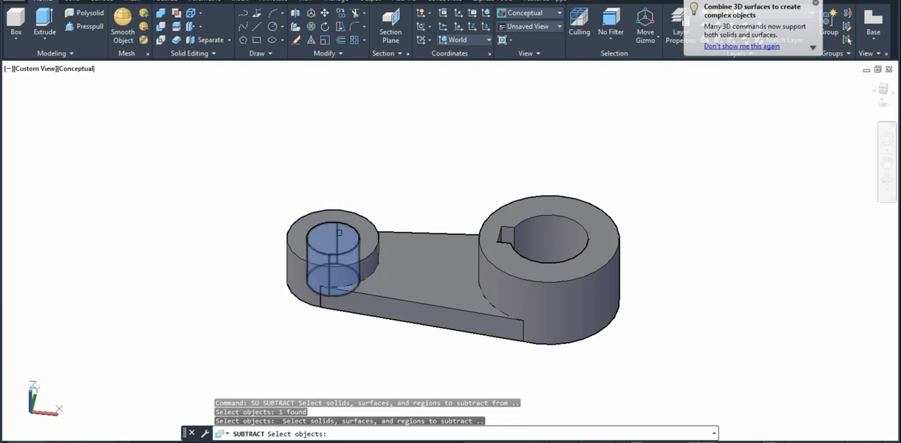
{"action": "left_click", "coordinate": [338, 233]}
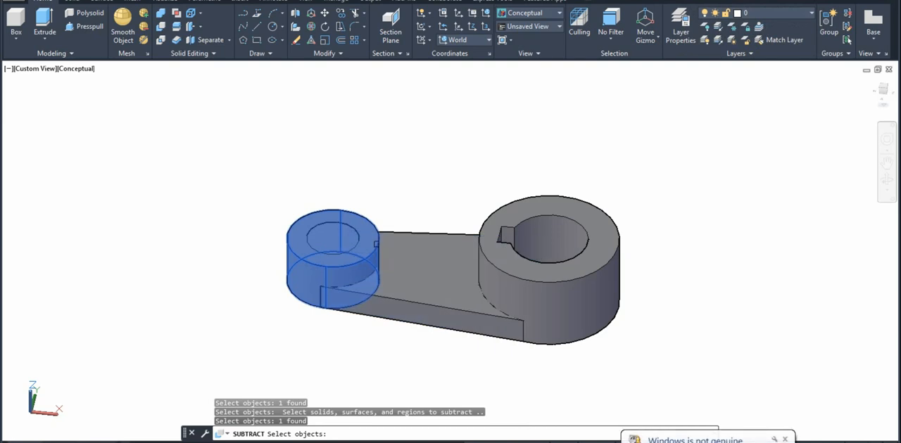
{"action": "left_click", "coordinate": [376, 244], "text": "shift"}
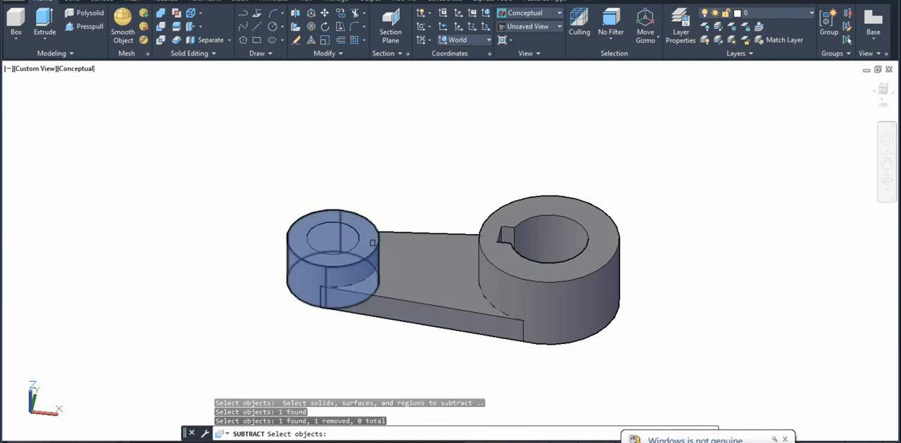
{"action": "key", "text": "Escape"}
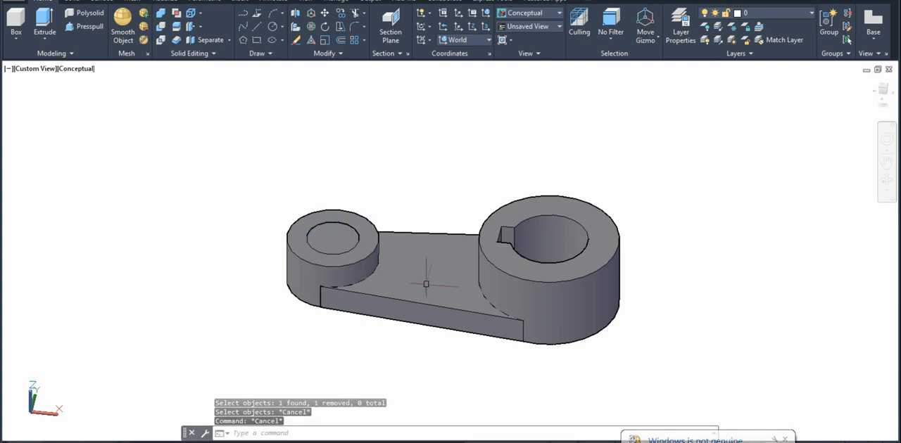
Subtract the inner bore cylinder from the small boss cylinder to open its hole
{"action": "type", "text": "su"}
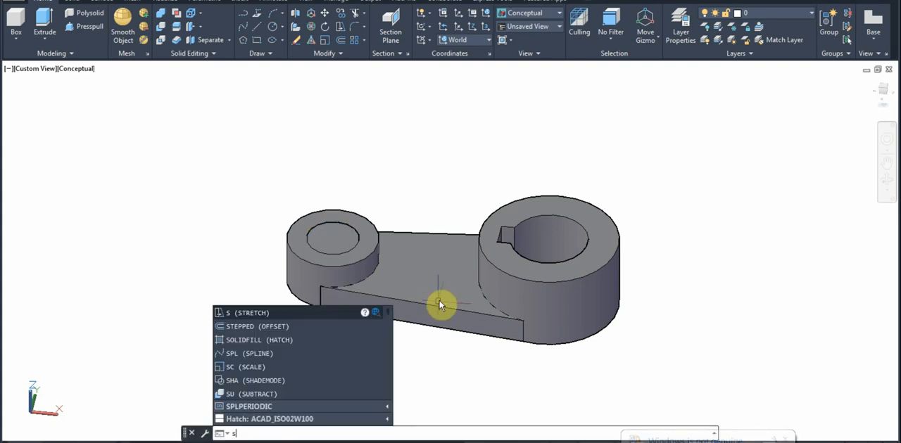
{"action": "key", "text": "Return"}
{"action": "left_click", "coordinate": [325, 269]}
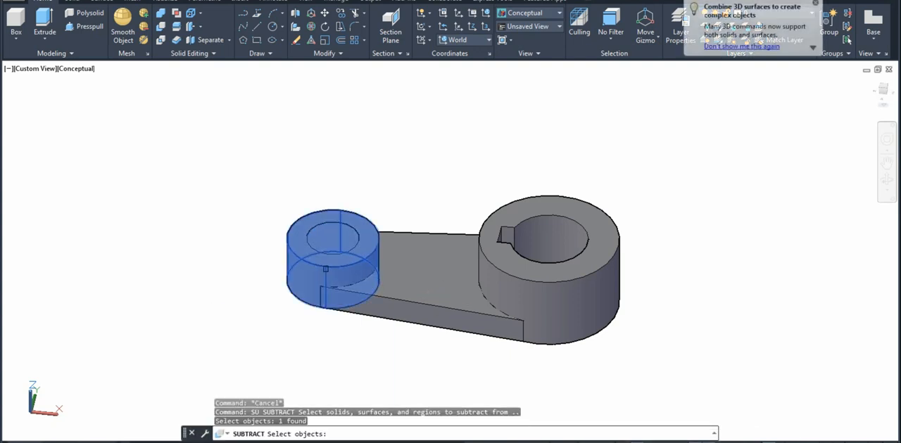
{"action": "key", "text": "Return"}
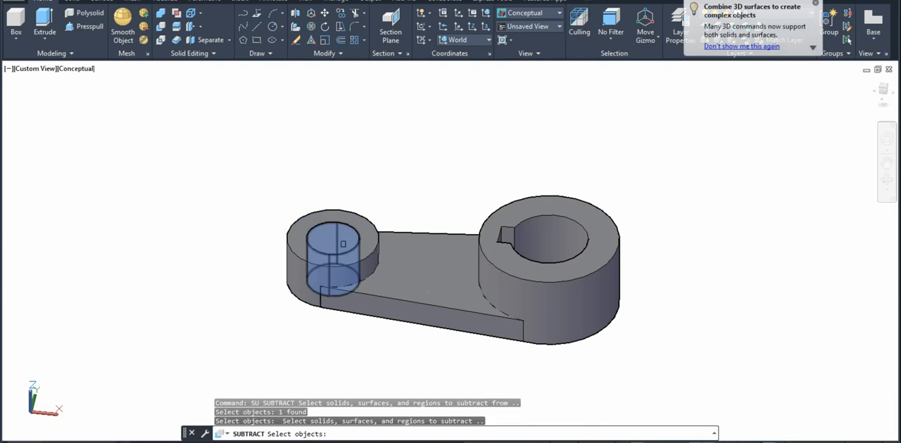
{"action": "left_click", "coordinate": [343, 245]}
{"action": "key", "text": "Return"}
{"action": "middle_click_drag", "start_coordinate": [487, 255], "coordinate": [511, 243], "text": "shift"}
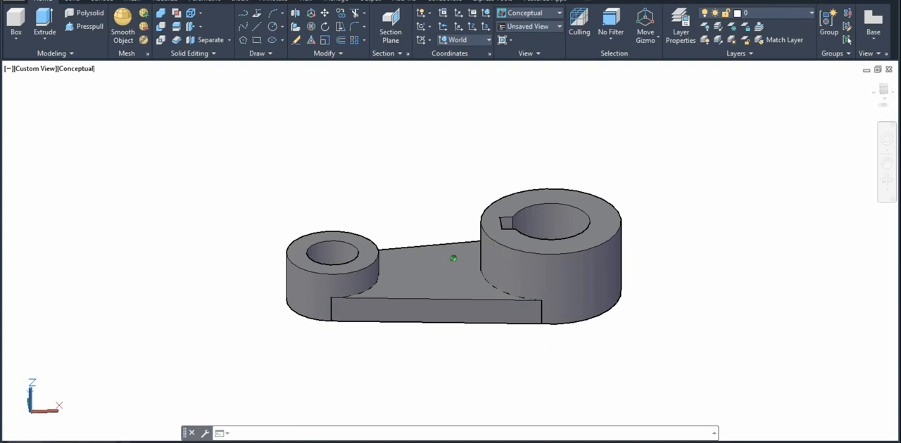
{"action": "middle_click", "coordinate": [511, 243]}
{"action": "middle_click", "coordinate": [511, 243]}
Check the link's front, side and top views in the 24p-Model PDF, and return to the AutoCAD model
{"action": "scroll", "coordinate": [594, 240], "scroll_direction": "down", "scroll_amount": 2}
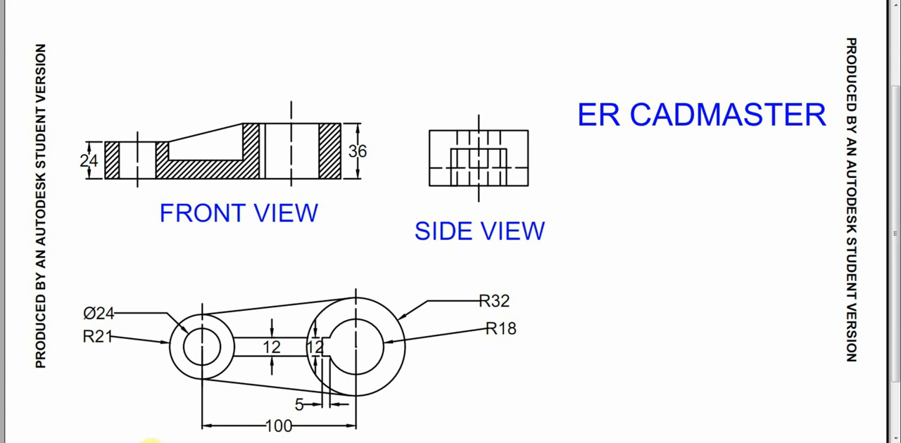
{"action": "left_click", "coordinate": [85, 442]}
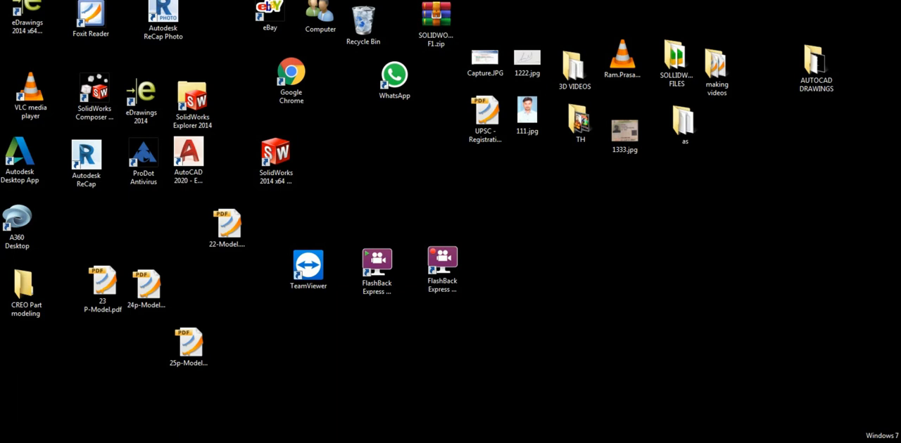
{"action": "left_click", "coordinate": [84, 442]}
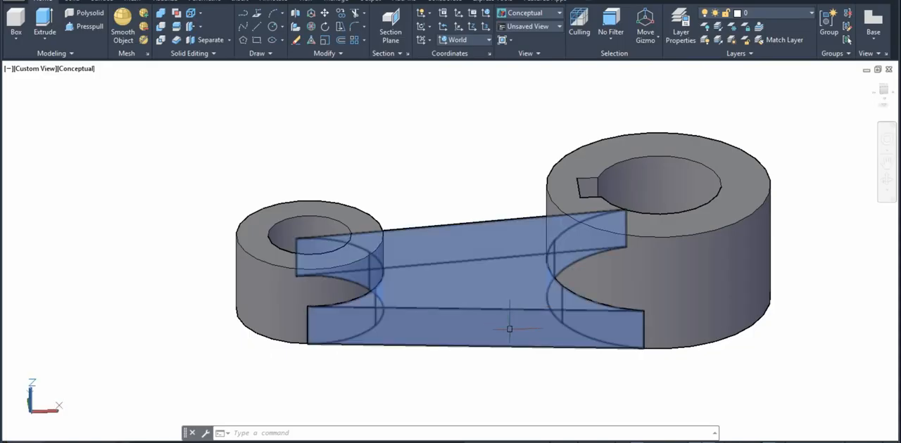
Set the visual style to 2D Wireframe with SHADEMODE
{"action": "type", "text": "s"}
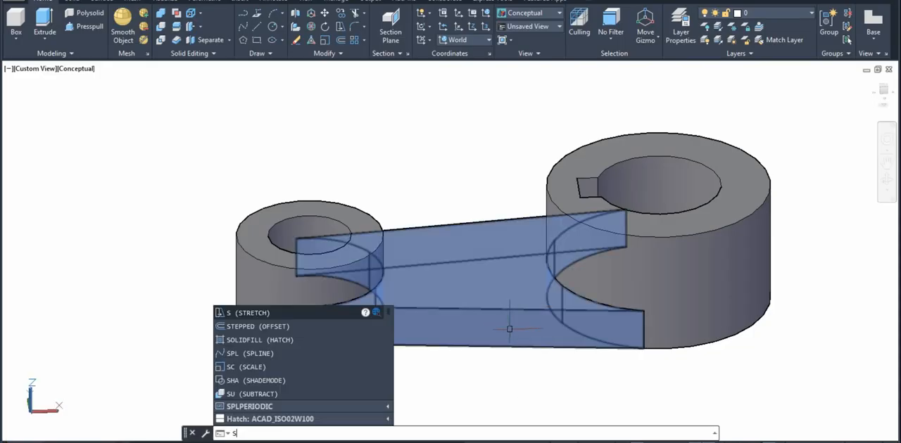
{"action": "type", "text": "ha"}
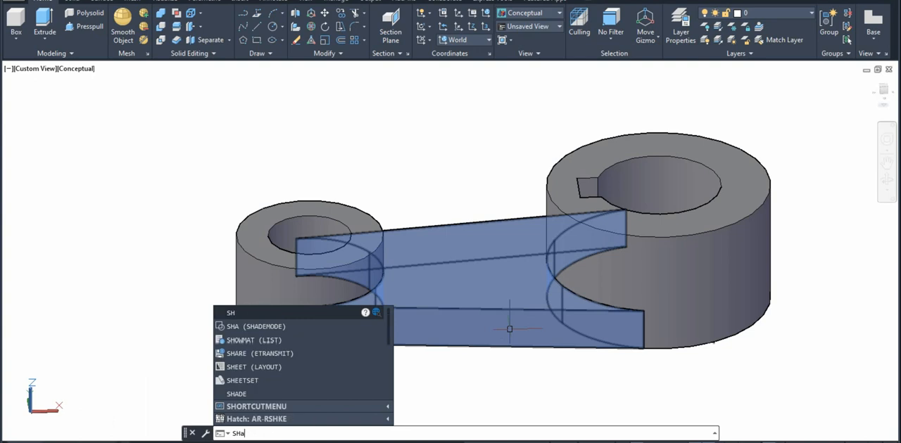
{"action": "key", "text": "Return"}
{"action": "type", "text": "2"}
{"action": "key", "text": "Return"}
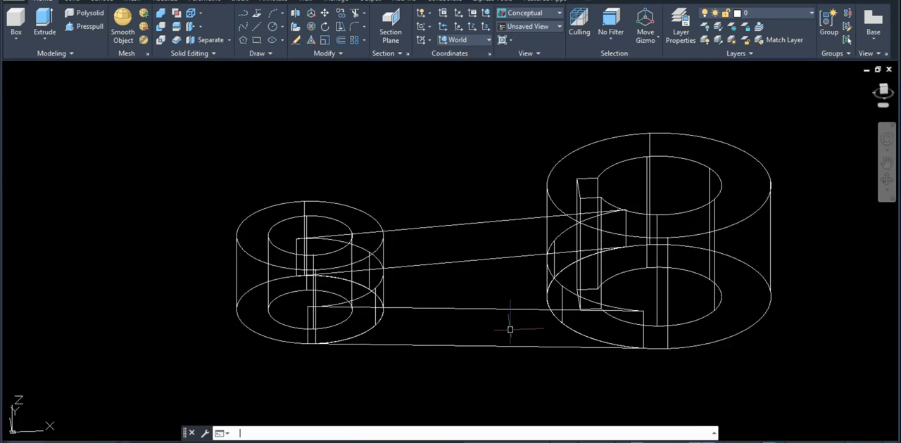
Draw a freehand helper box in the empty space beside the small boss, working from a tilted 3D view
{"action": "middle_click_drag", "start_coordinate": [547, 363], "coordinate": [482, 308], "text": "shift"}
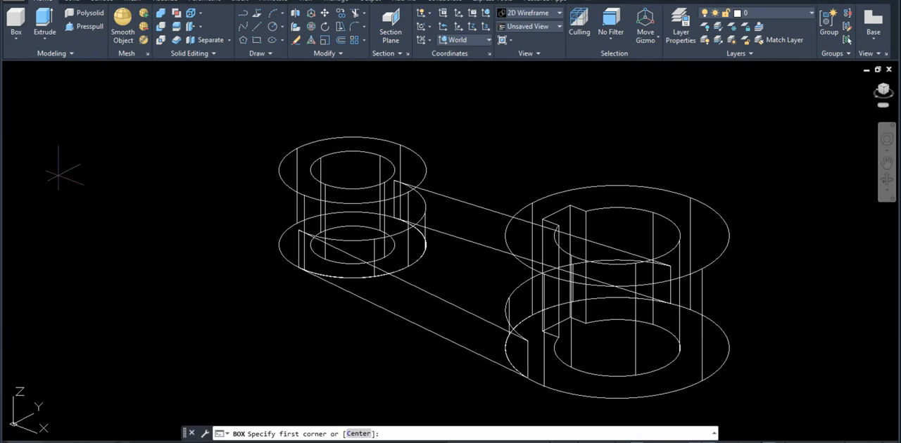
{"action": "left_click", "coordinate": [54, 190]}
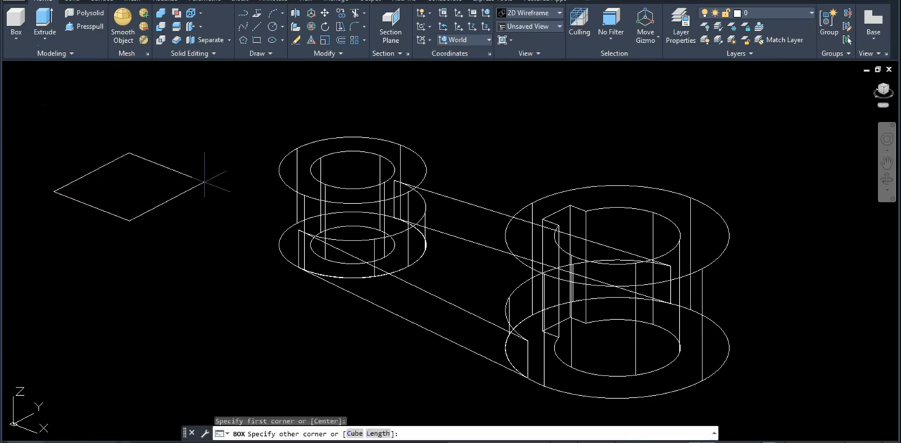
{"action": "left_click", "coordinate": [204, 182]}
{"action": "left_click", "coordinate": [214, 108]}
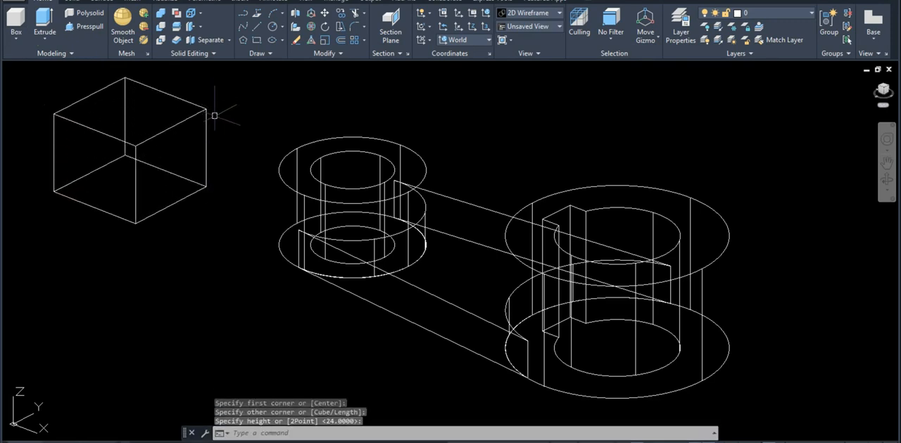
Define a three-point UCS from the helper box's lower front corner, with X along its base edge and Y up its vertical edge
{"action": "type", "text": "UCs"}
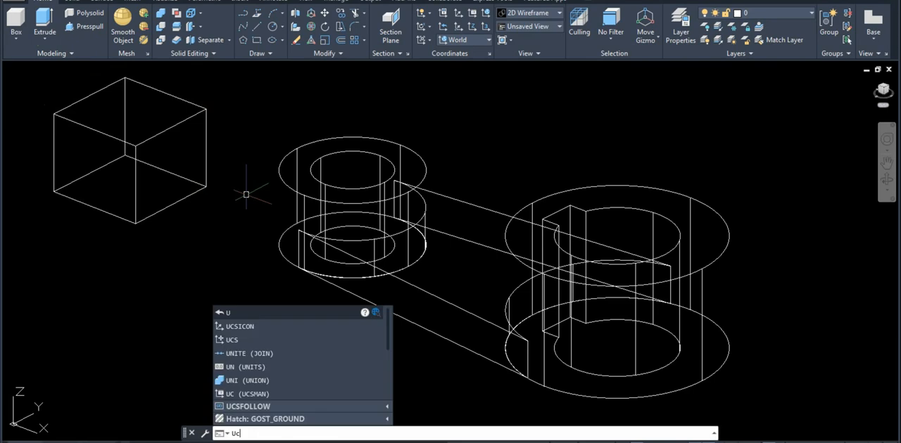
{"action": "key", "text": "Return"}
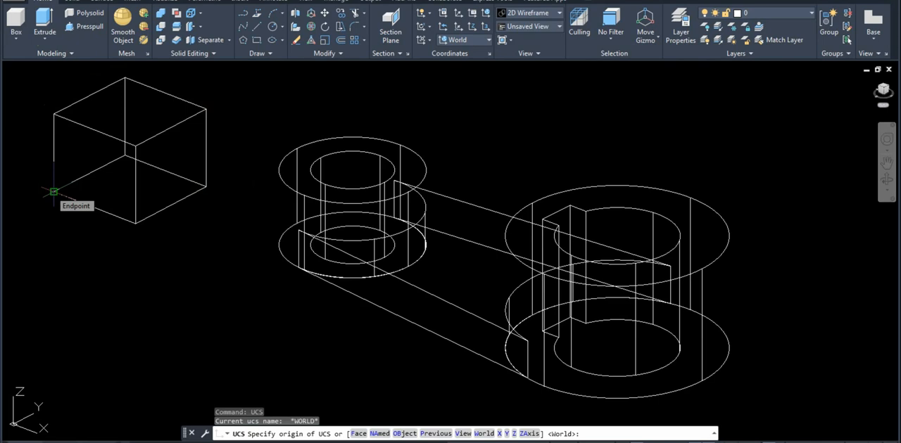
{"action": "left_click", "coordinate": [54, 191]}
{"action": "left_click", "coordinate": [218, 278]}
{"action": "left_click", "coordinate": [58, 104]}
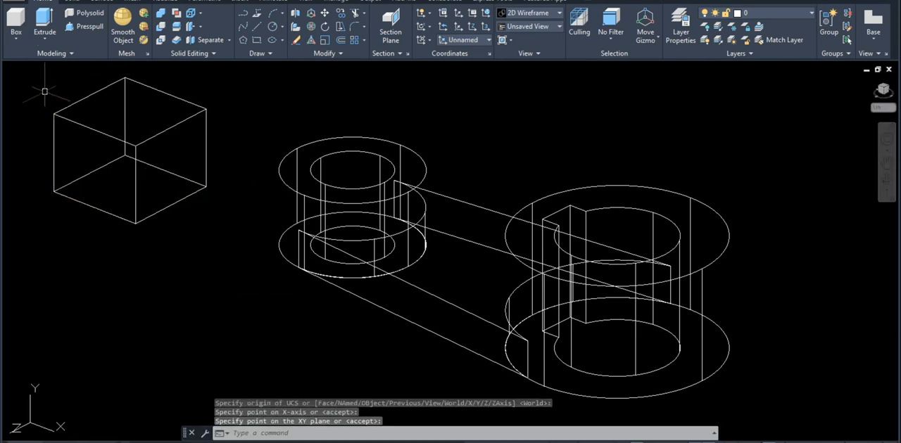
Erase the helper box beside the small boss
{"action": "left_click", "coordinate": [227, 147]}
{"action": "left_click", "coordinate": [110, 137]}
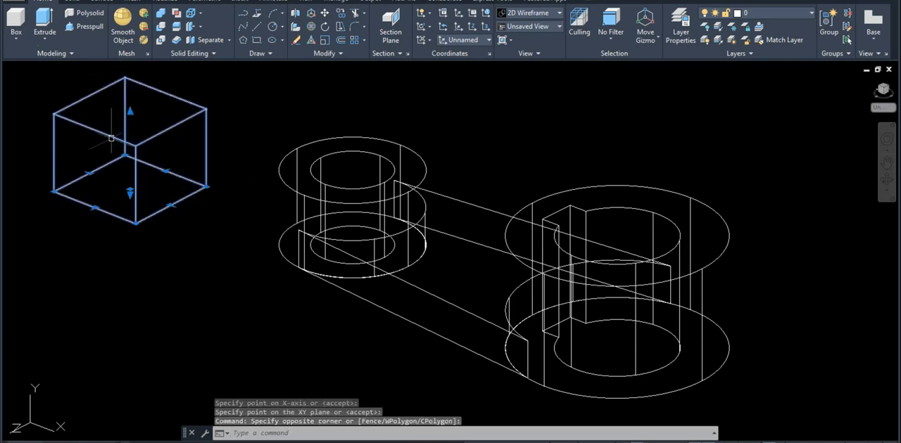
{"action": "type", "text": "e"}
{"action": "key", "text": "Return"}
{"action": "type", "text": "l"}
{"action": "key", "text": "Return"}
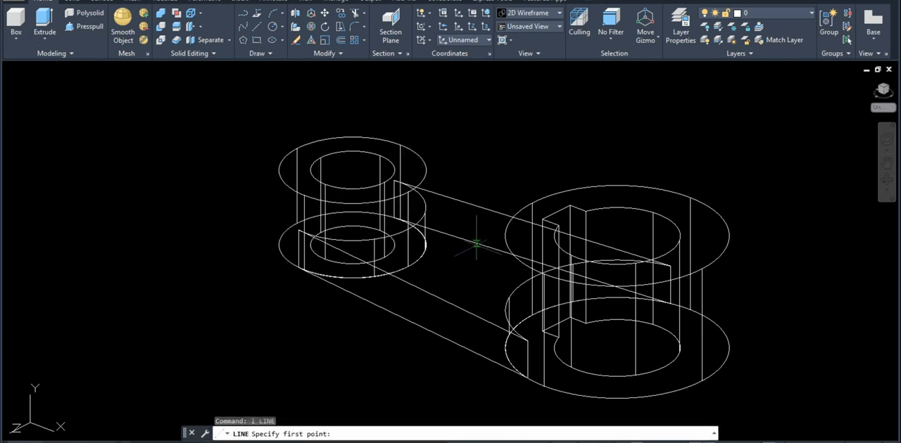
{"action": "key", "text": "Escape"}
{"action": "key", "text": "Escape"}
Draw a closed four-line rib profile between the bosses' facing top quadrants, with a 12 vertical edge down the small boss
{"action": "middle_click_drag", "start_coordinate": [478, 249], "coordinate": [503, 252], "text": "shift"}
{"action": "type", "text": "l"}
{"action": "key", "text": "Return"}
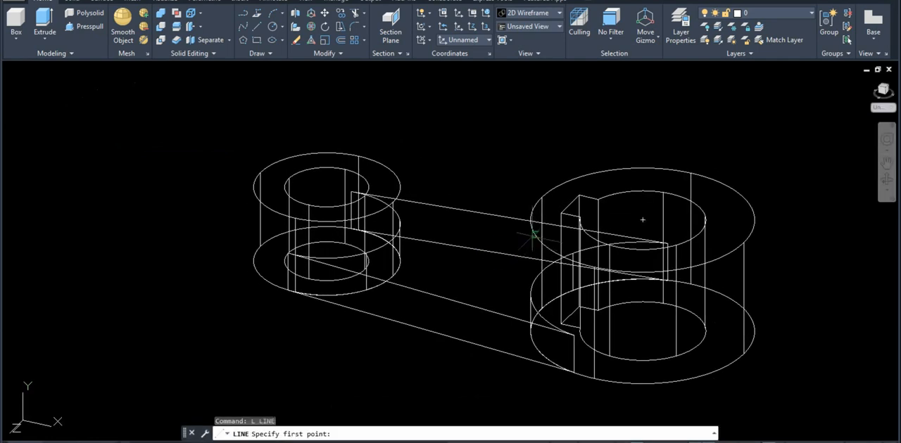
{"action": "left_click", "coordinate": [541, 198]}
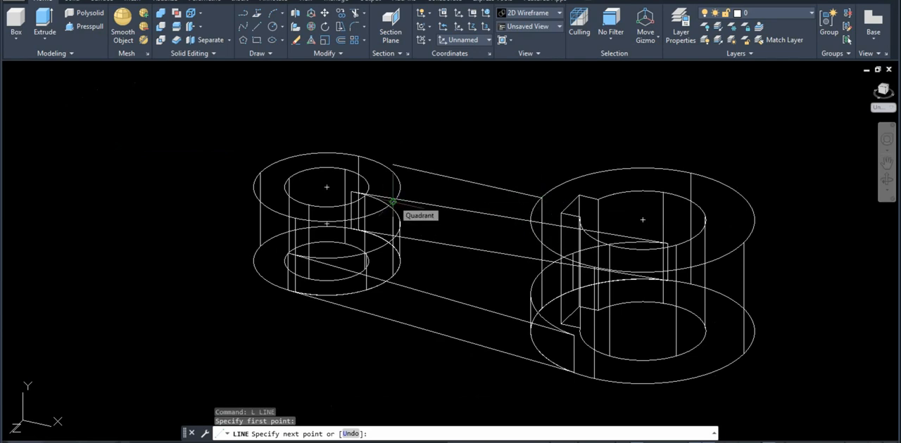
{"action": "left_click", "coordinate": [393, 202]}
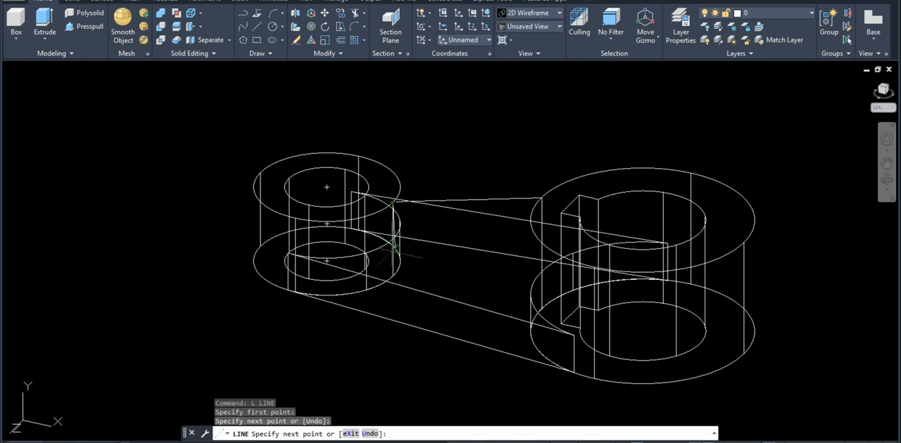
{"action": "type", "text": "12"}
{"action": "key", "text": "Return"}
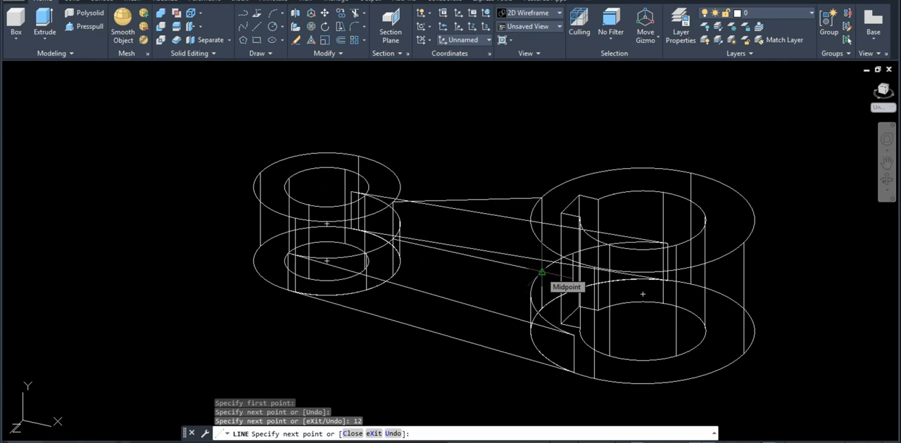
{"action": "left_click", "coordinate": [541, 272]}
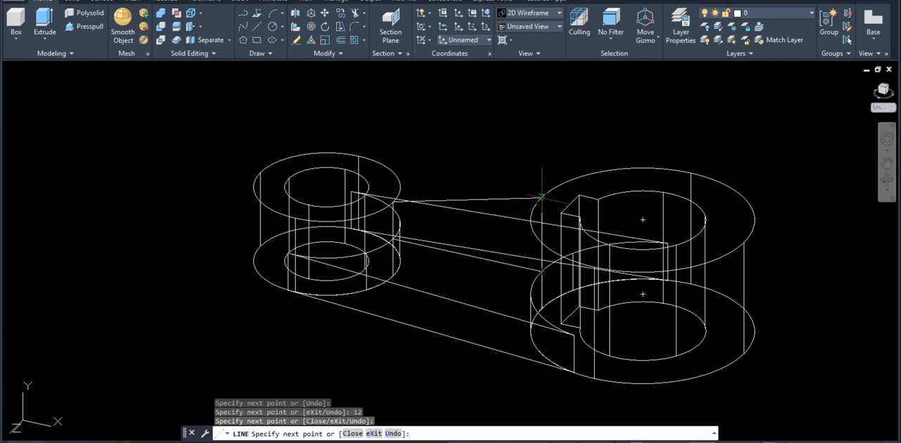
{"action": "key", "text": "Escape"}
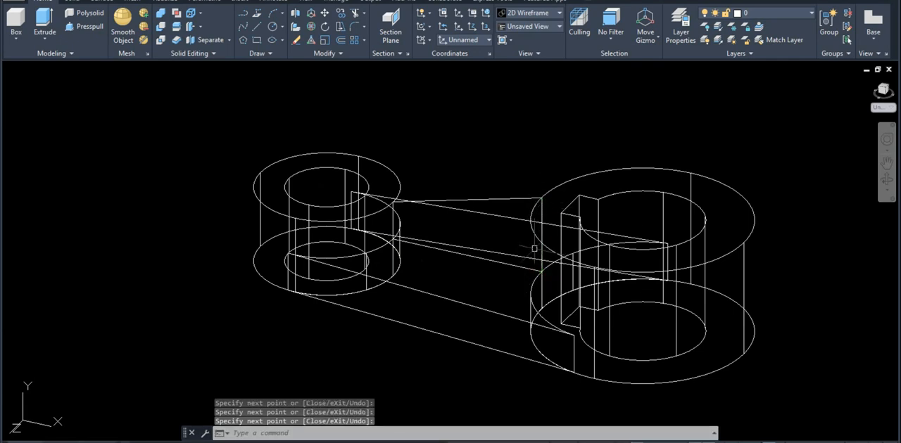
Convert the four rib profile lines between the bosses into a region
{"action": "type", "text": "reg"}
{"action": "key", "text": "Return"}
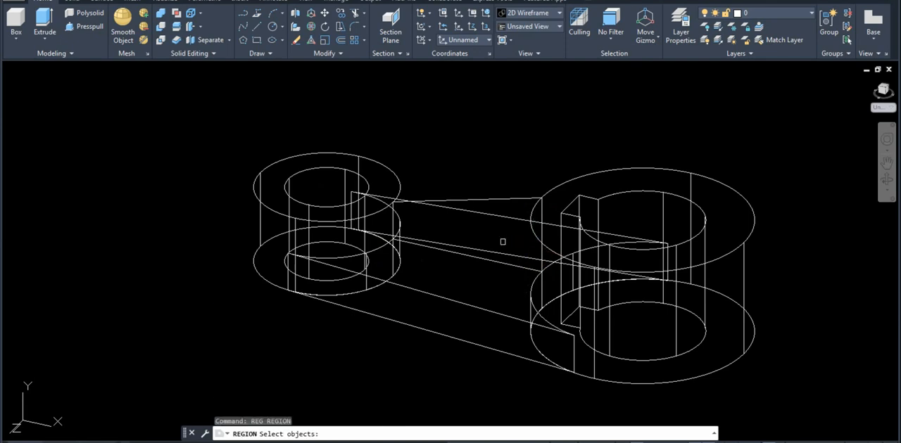
{"action": "left_click", "coordinate": [505, 200]}
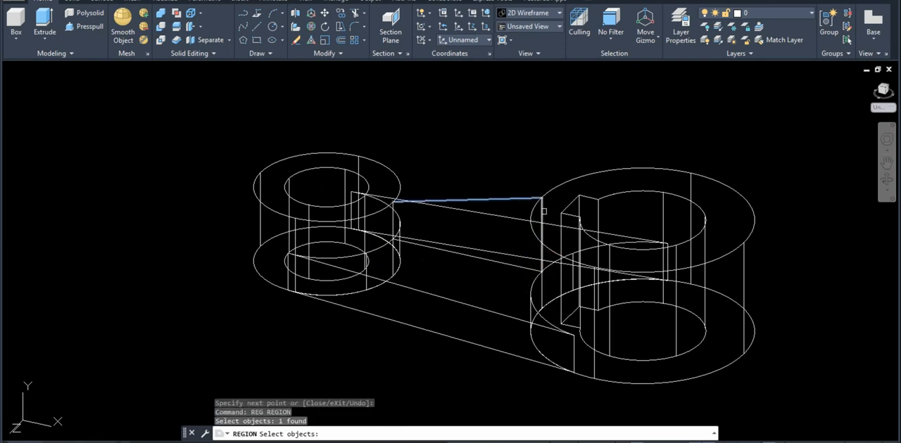
{"action": "left_click", "coordinate": [541, 222]}
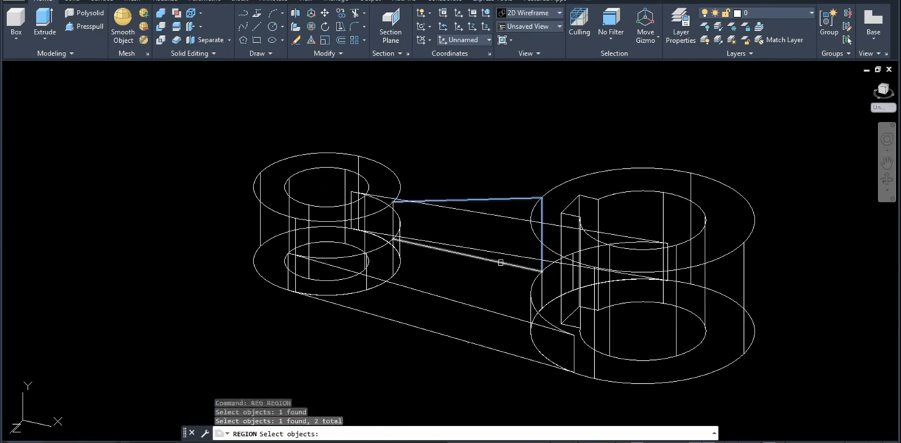
{"action": "left_click", "coordinate": [501, 263]}
{"action": "left_click", "coordinate": [393, 219]}
{"action": "key", "text": "Return"}
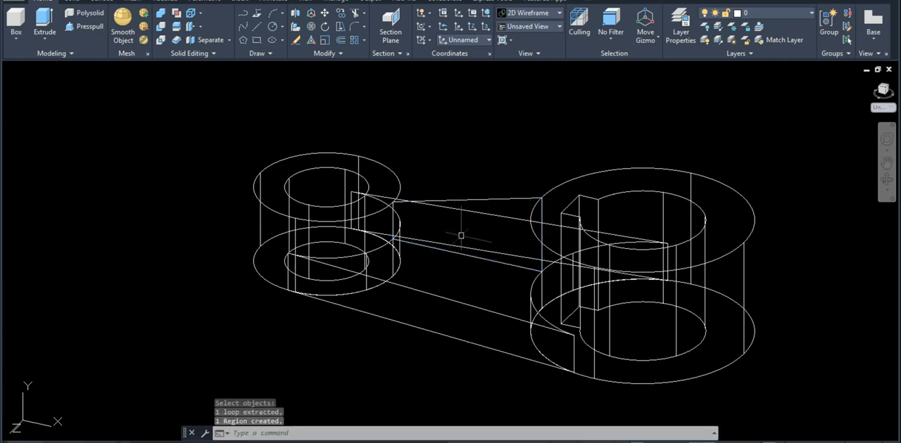
Move the rib region 6 sideways, perpendicular to its plane, from its upper corner on the large boss
{"action": "type", "text": "m"}
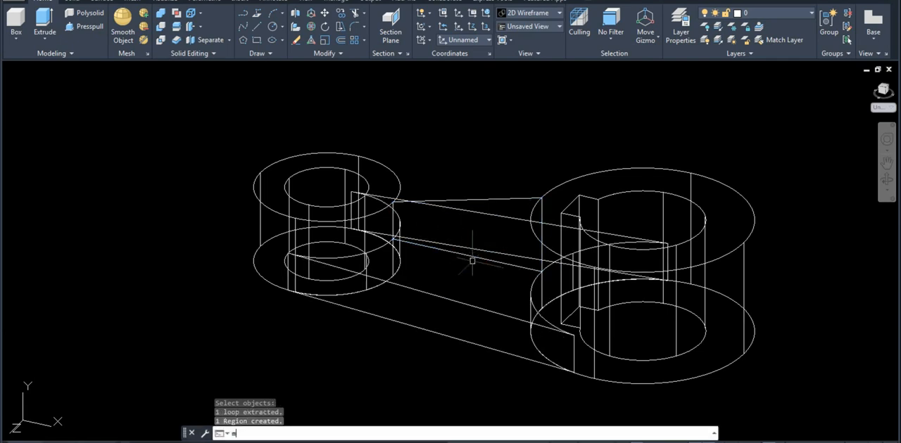
{"action": "key", "text": "Return"}
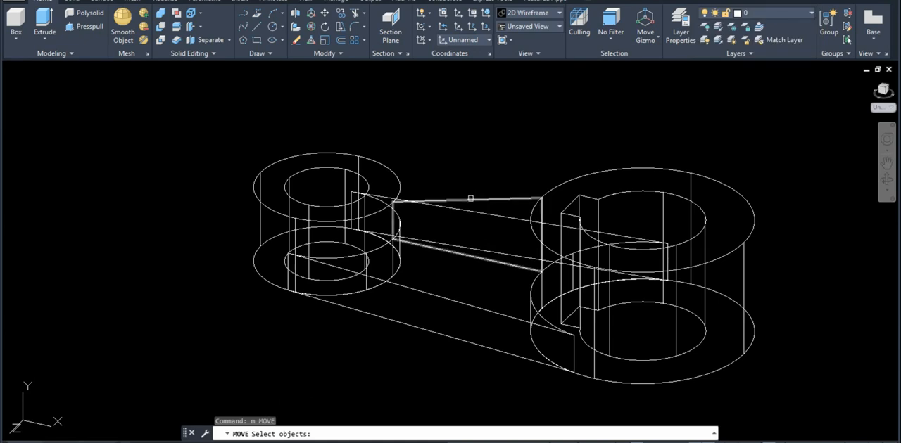
{"action": "left_click", "coordinate": [470, 199]}
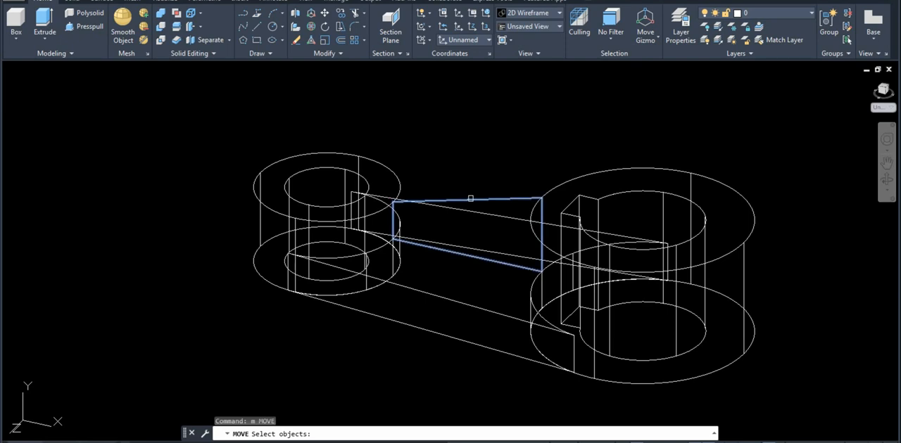
{"action": "key", "text": "Return"}
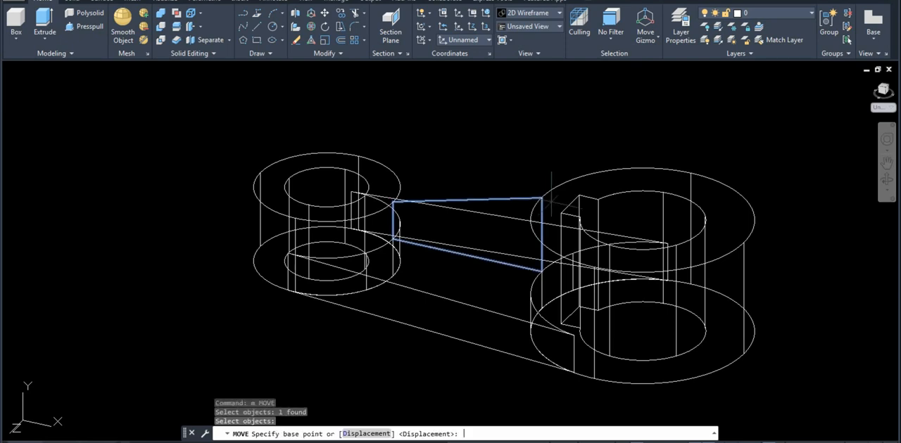
{"action": "scroll", "coordinate": [540, 199], "scroll_direction": "up", "scroll_amount": 2}
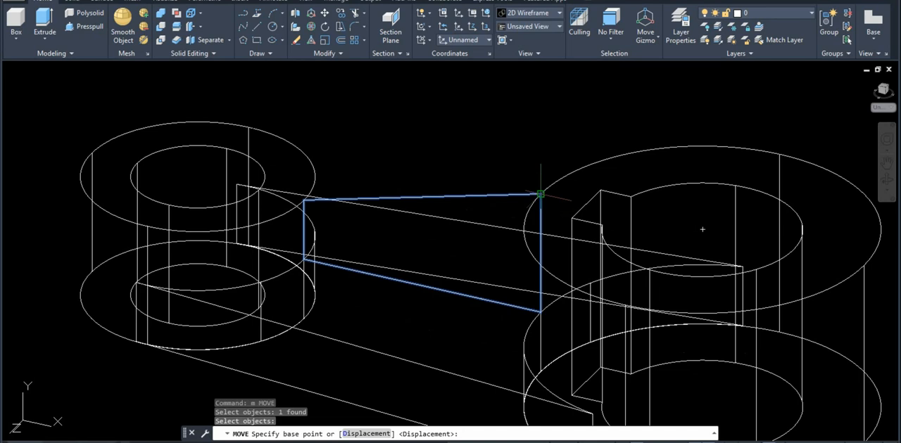
{"action": "left_click", "coordinate": [541, 194]}
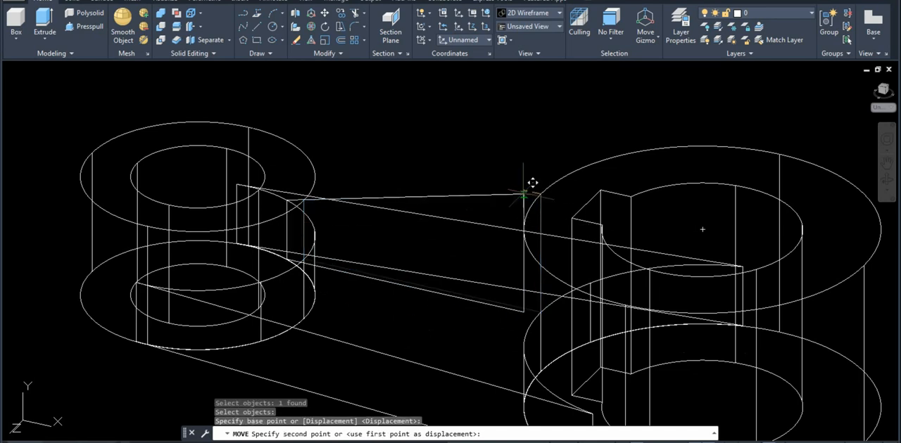
{"action": "middle_click_drag", "start_coordinate": [447, 262], "coordinate": [453, 229]}
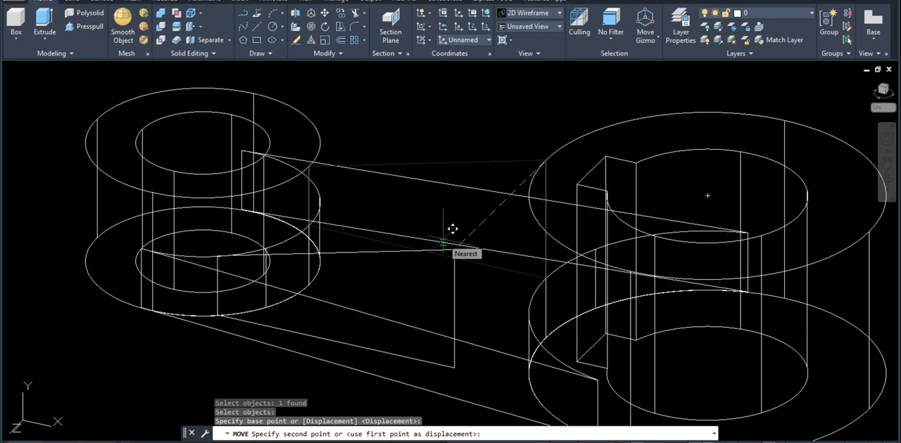
{"action": "type", "text": "6"}
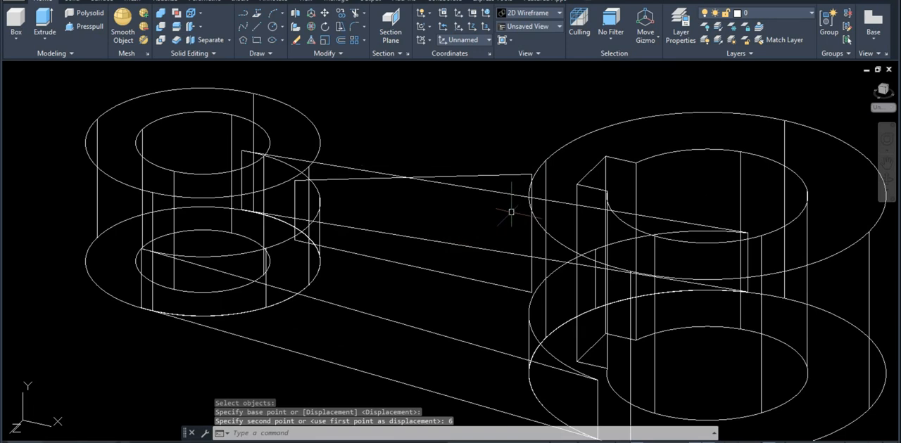
Try extruding the rib region by a height of 12, and undo the extrusion
{"action": "type", "text": "Ext"}
{"action": "key", "text": "Return"}
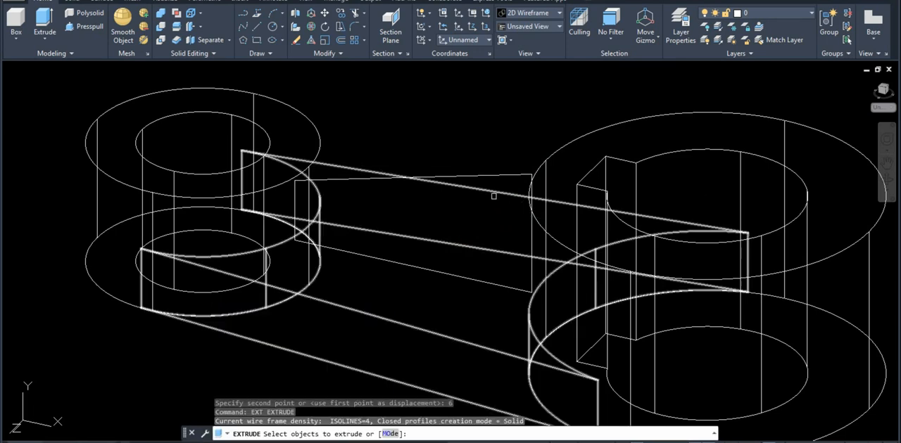
{"action": "left_click", "coordinate": [460, 177]}
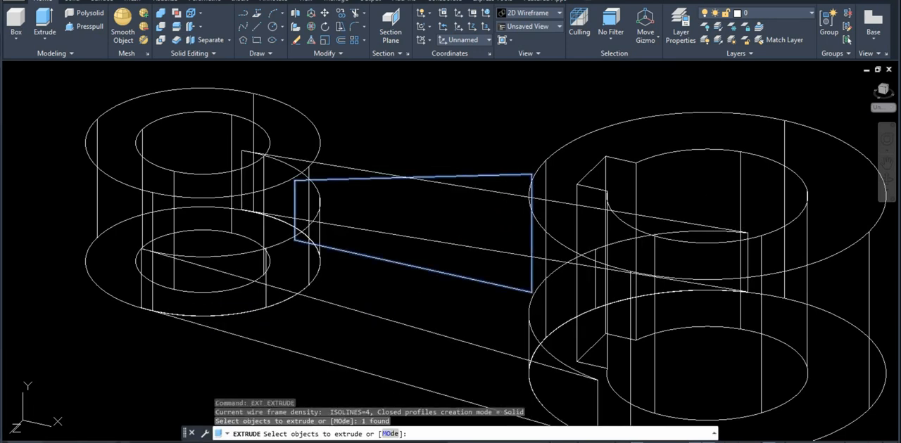
{"action": "key", "text": "Return"}
{"action": "type", "text": "12"}
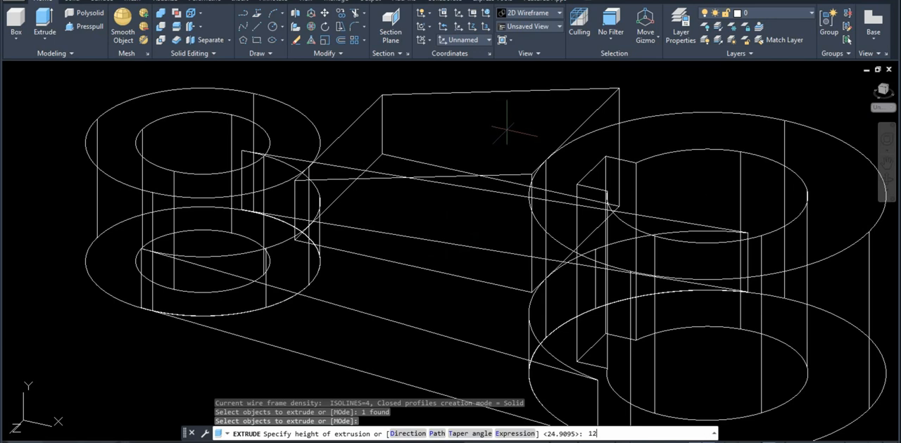
{"action": "key", "text": "Return"}
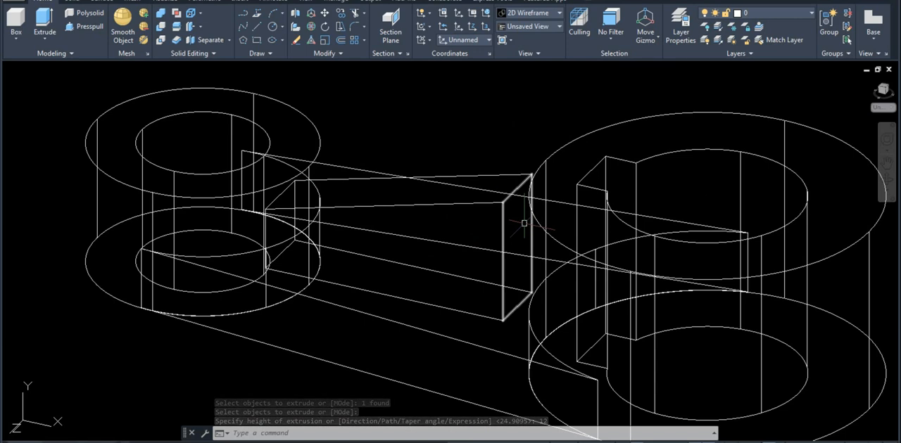
{"action": "key", "text": "ctrl+z"}
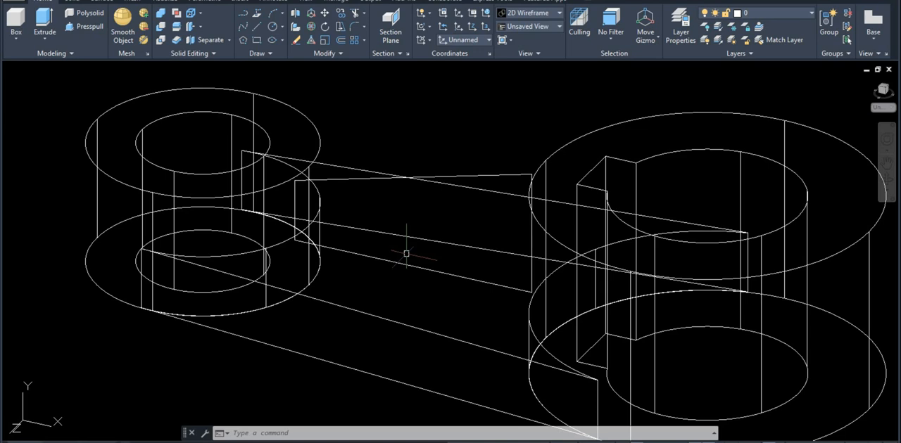
Extrude the rib region between the two bosses by a height of -12
{"action": "type", "text": "ext"}
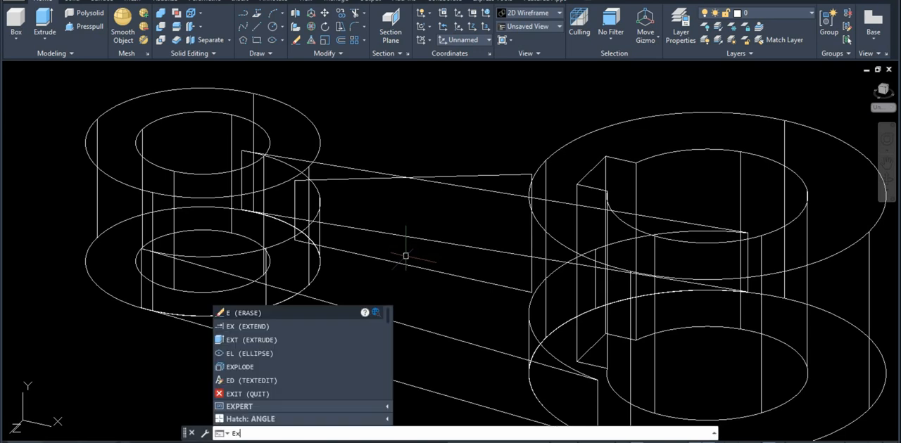
{"action": "key", "text": "Return"}
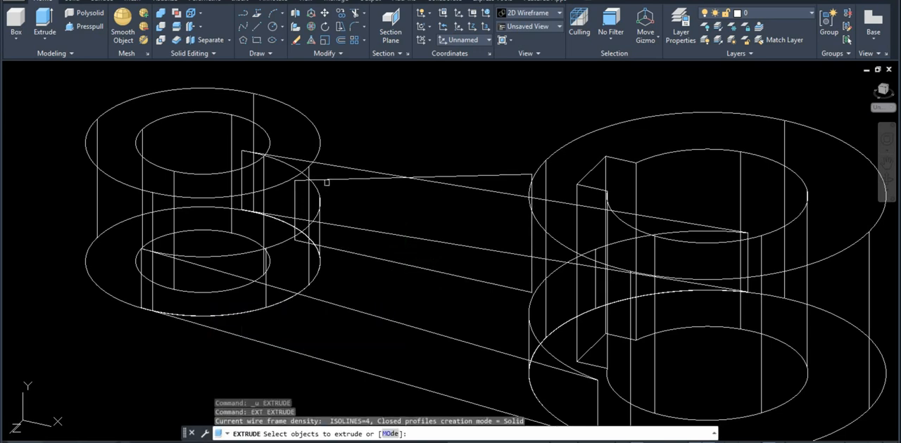
{"action": "left_click", "coordinate": [327, 182]}
{"action": "key", "text": "Return"}
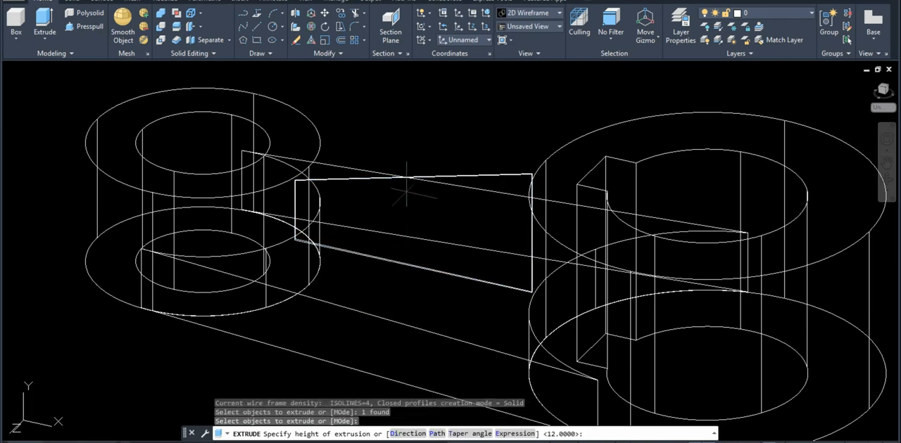
{"action": "type", "text": "-12"}
{"action": "key", "text": "Return"}
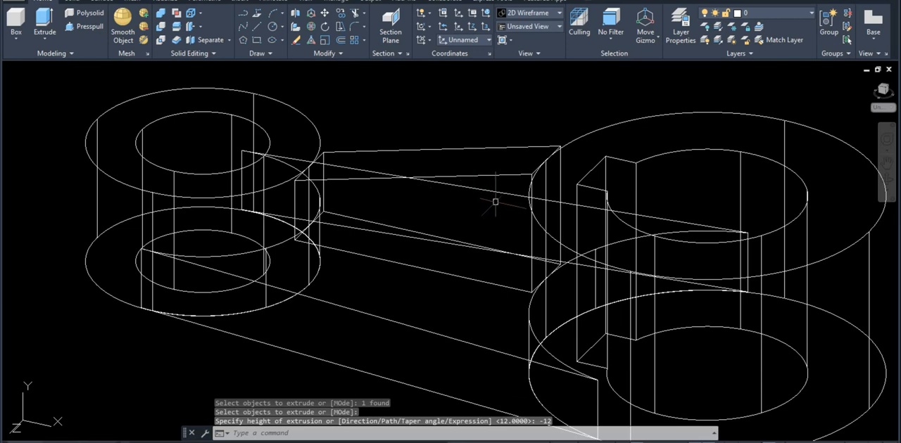
Switch the visual style to Conceptual and view the link from the small boss side
{"action": "type", "text": "SHa"}
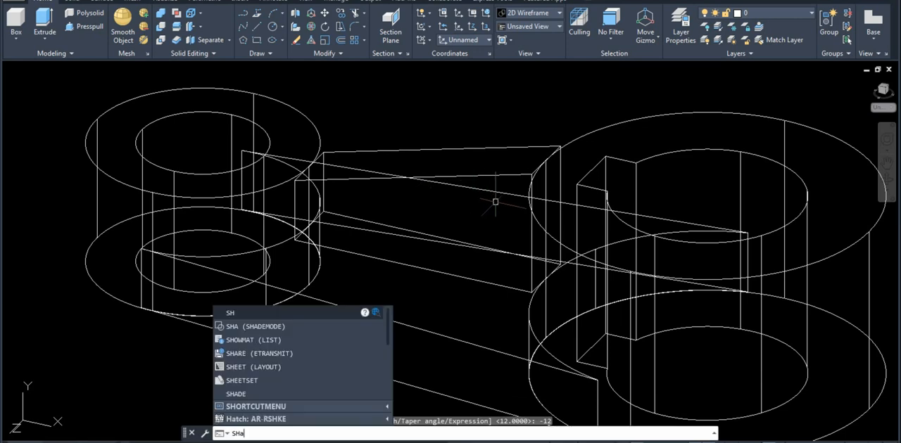
{"action": "key", "text": "Return"}
{"action": "type", "text": "c"}
{"action": "key", "text": "Return"}
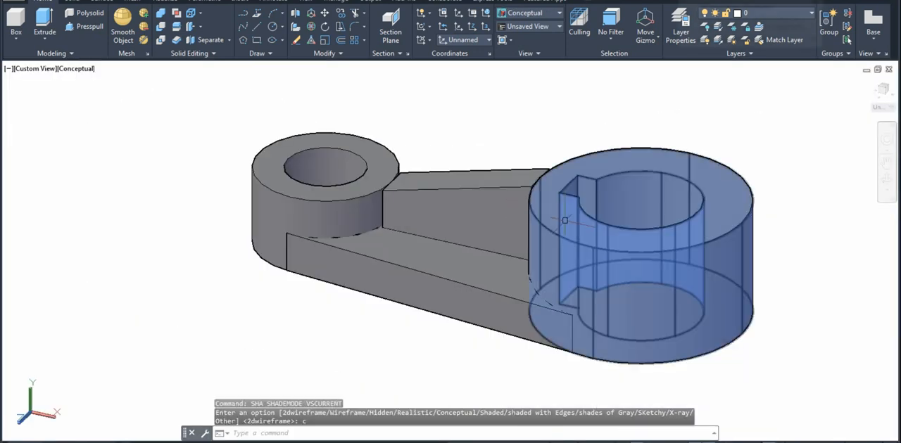
{"action": "middle_click_drag", "start_coordinate": [564, 220], "coordinate": [597, 240], "text": "shift"}
{"action": "scroll", "coordinate": [690, 226], "scroll_direction": "up", "scroll_amount": 3}
{"action": "scroll", "coordinate": [682, 227], "scroll_direction": "down", "scroll_amount": 4}
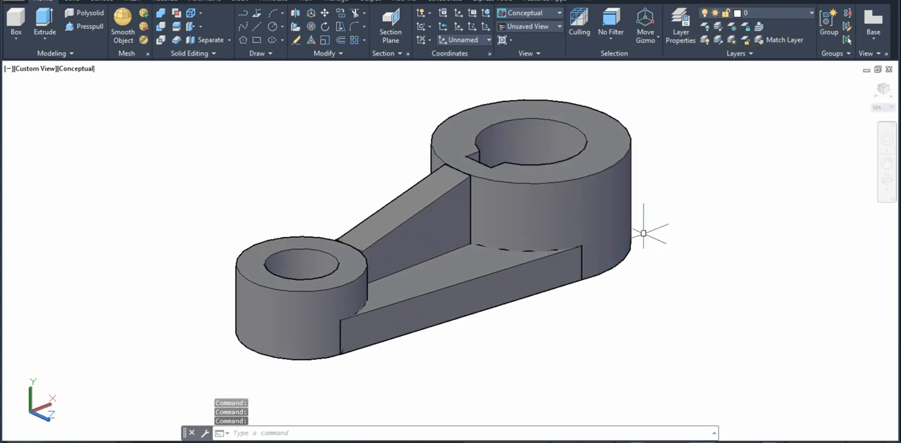
Union the large boss, the tapered base web and the small boss into one solid
{"action": "type", "text": "u"}
{"action": "key", "text": "Escape"}
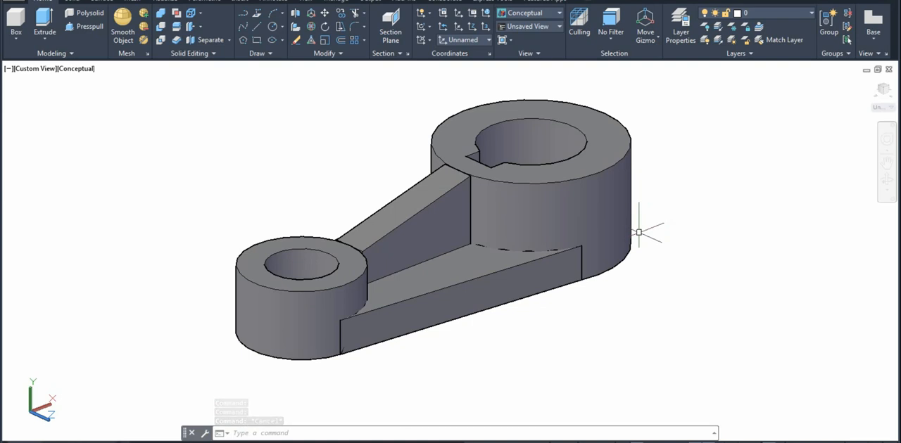
{"action": "type", "text": "u"}
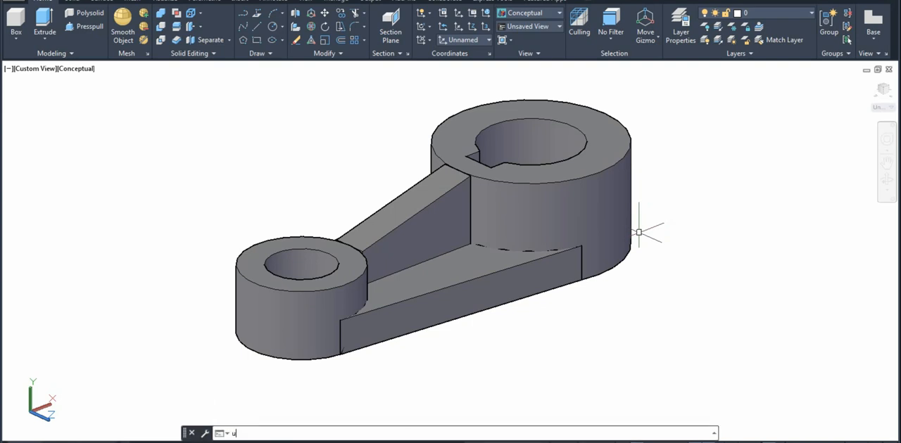
{"action": "type", "text": "nion"}
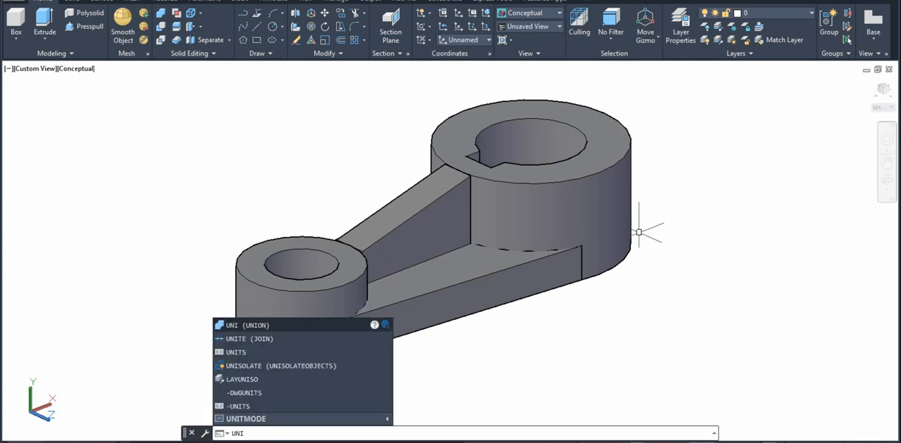
{"action": "key", "text": "Return"}
{"action": "left_click", "coordinate": [614, 194]}
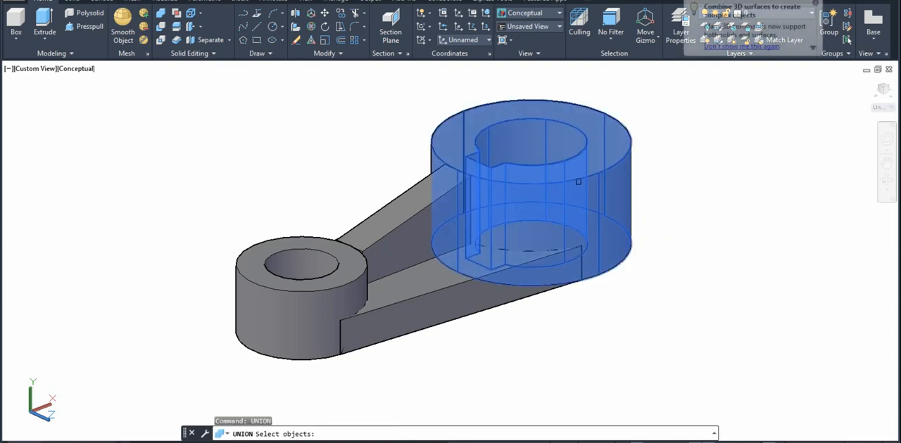
{"action": "left_click", "coordinate": [438, 292]}
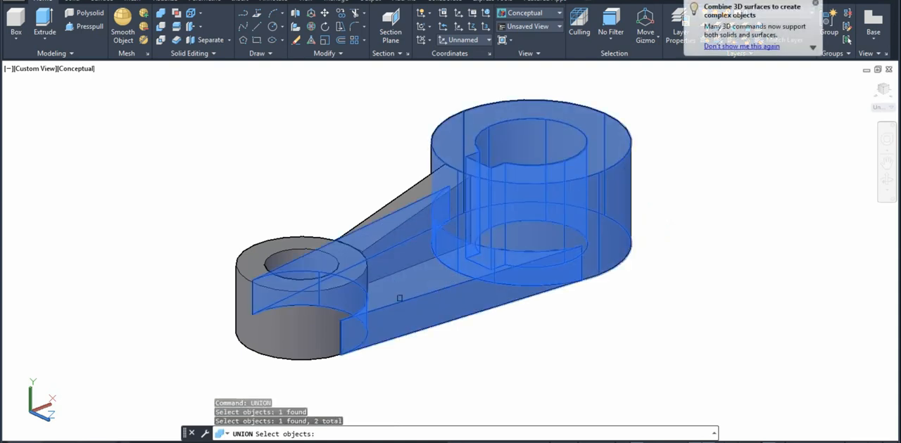
{"action": "left_click", "coordinate": [322, 301]}
{"action": "key", "text": "Return"}
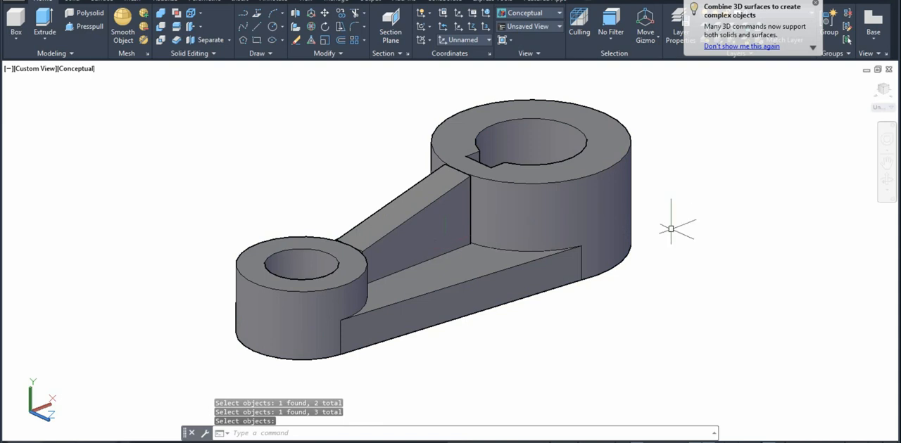
Inspect the united link body and compare it with the front, side and top view drawing
{"action": "left_click", "coordinate": [573, 212]}
{"action": "key", "text": "Return"}
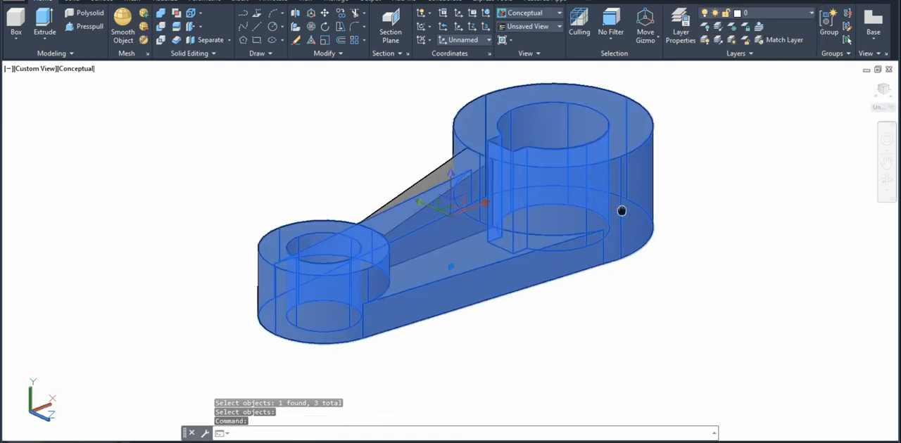
{"action": "key", "text": "Escape"}
{"action": "middle_click_drag", "start_coordinate": [630, 224], "coordinate": [610, 215], "text": "shift"}
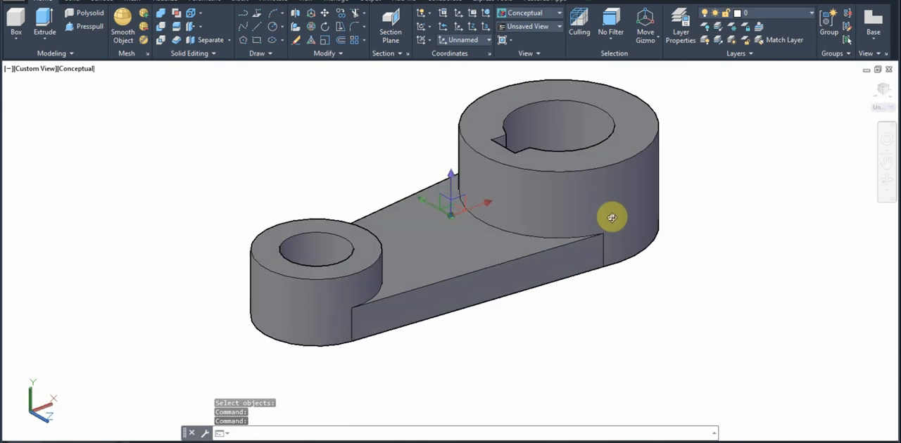
{"action": "left_click", "coordinate": [669, 224]}
{"action": "key", "text": "Escape"}
{"action": "key", "text": "Escape"}
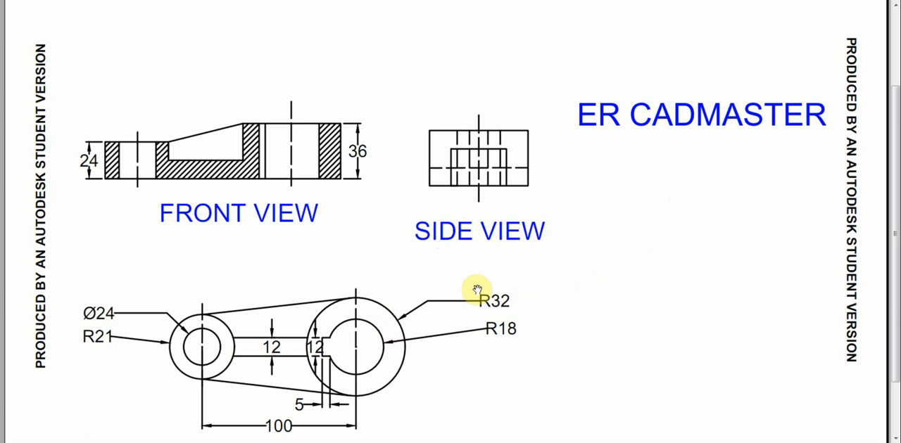
{"action": "scroll", "coordinate": [493, 290], "scroll_direction": "down", "scroll_amount": 2}
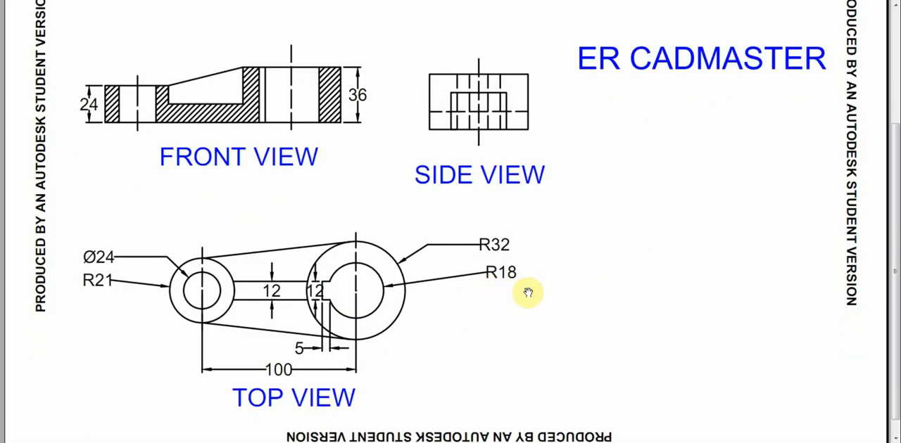